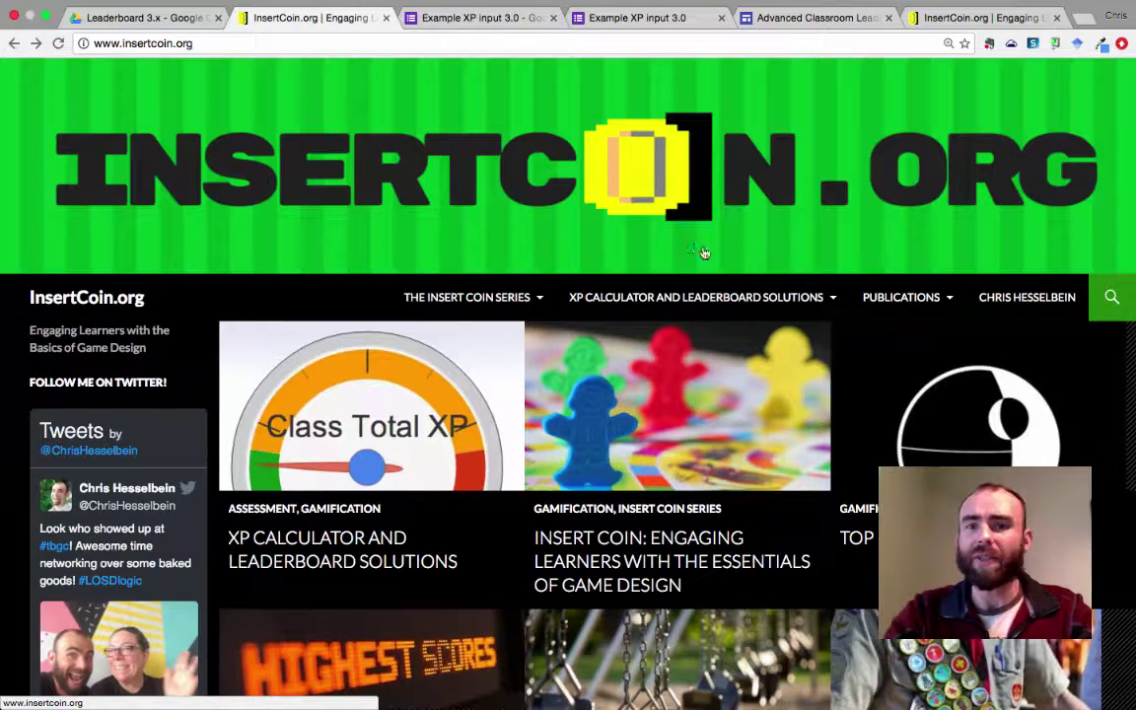
- Open the Example XP input 3.0 form and view its 4-response summary for Name and Points
mouse_move(712, 298)
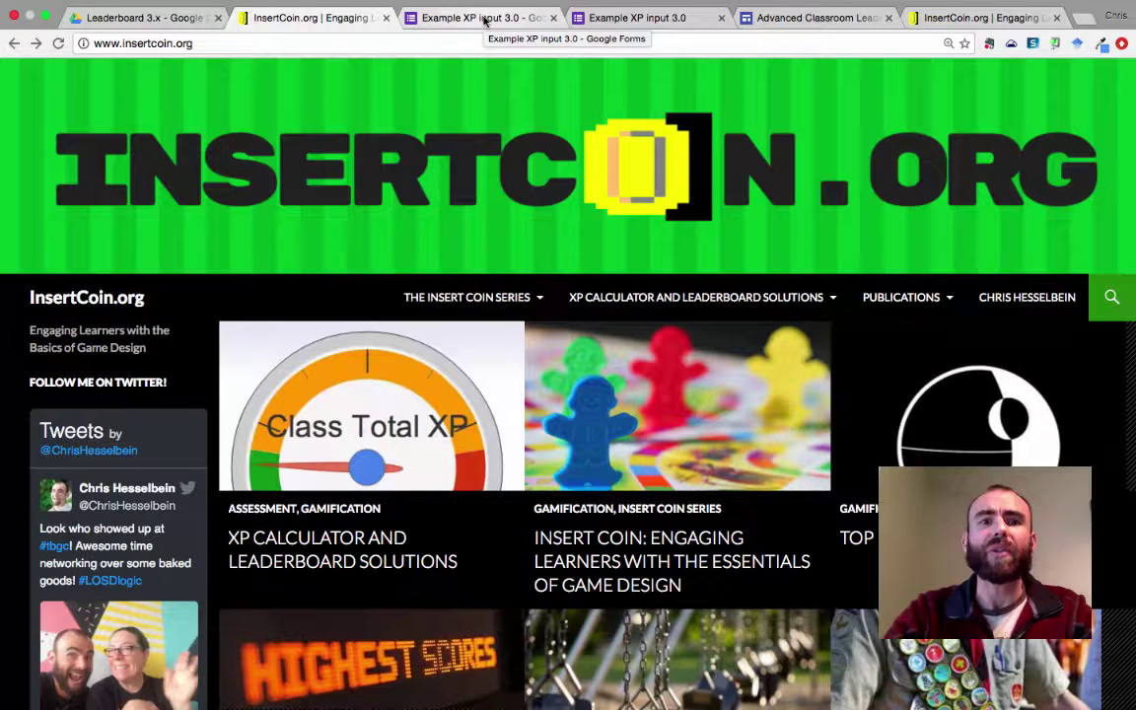
click(484, 19)
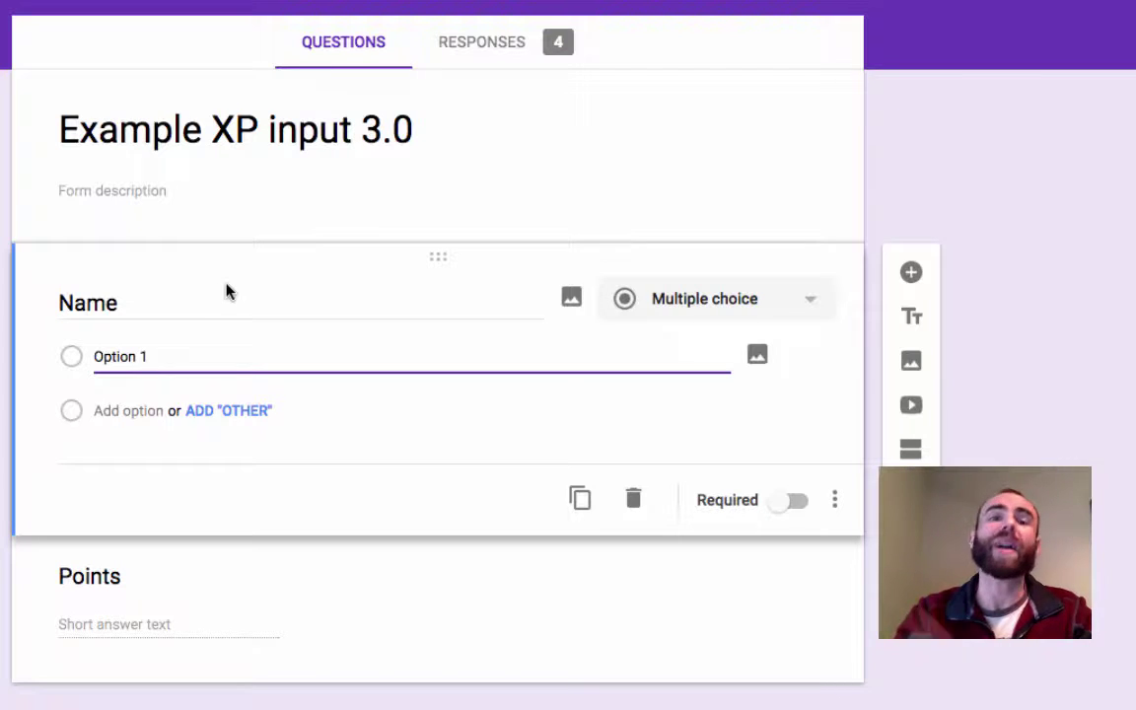
click(249, 570)
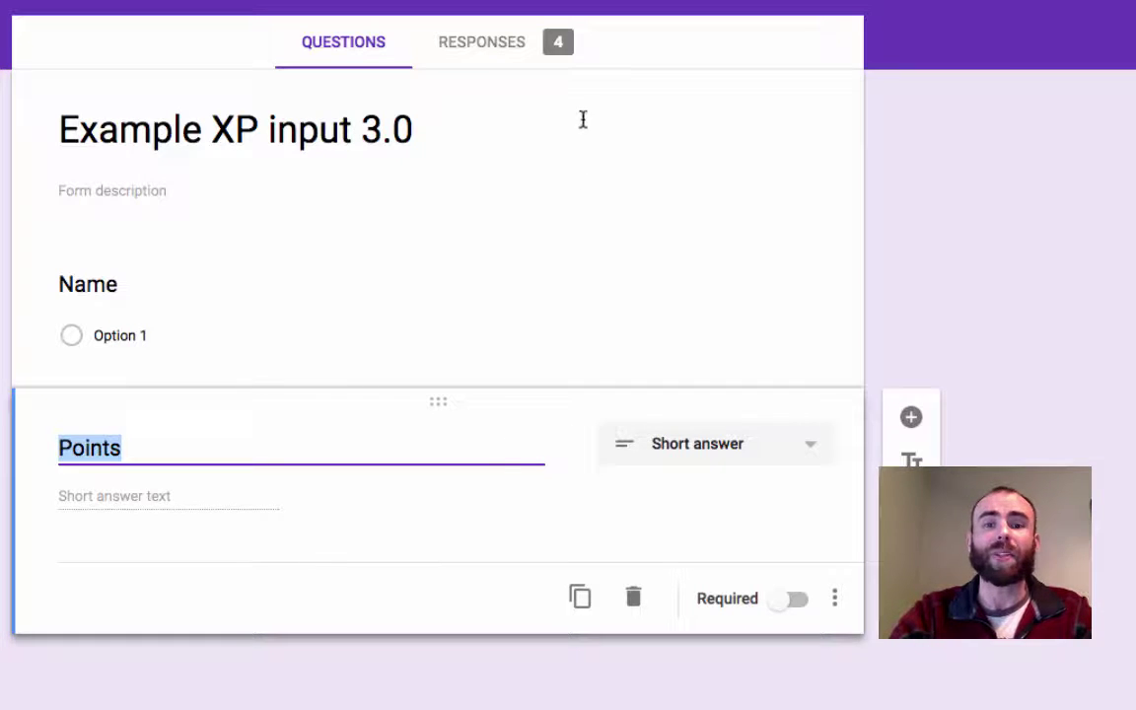
click(494, 48)
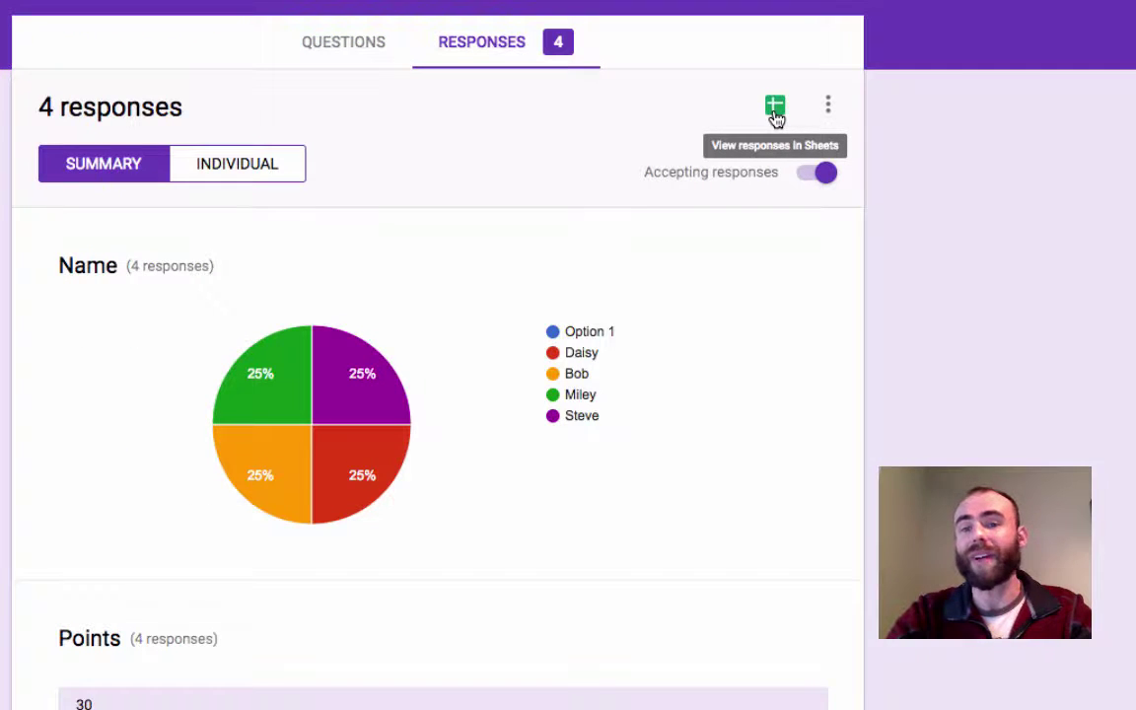
- Open the linked 'Example XP input 3.0 (Responses)' spreadsheet listing points 30, 25, 24 and 40
click(776, 109)
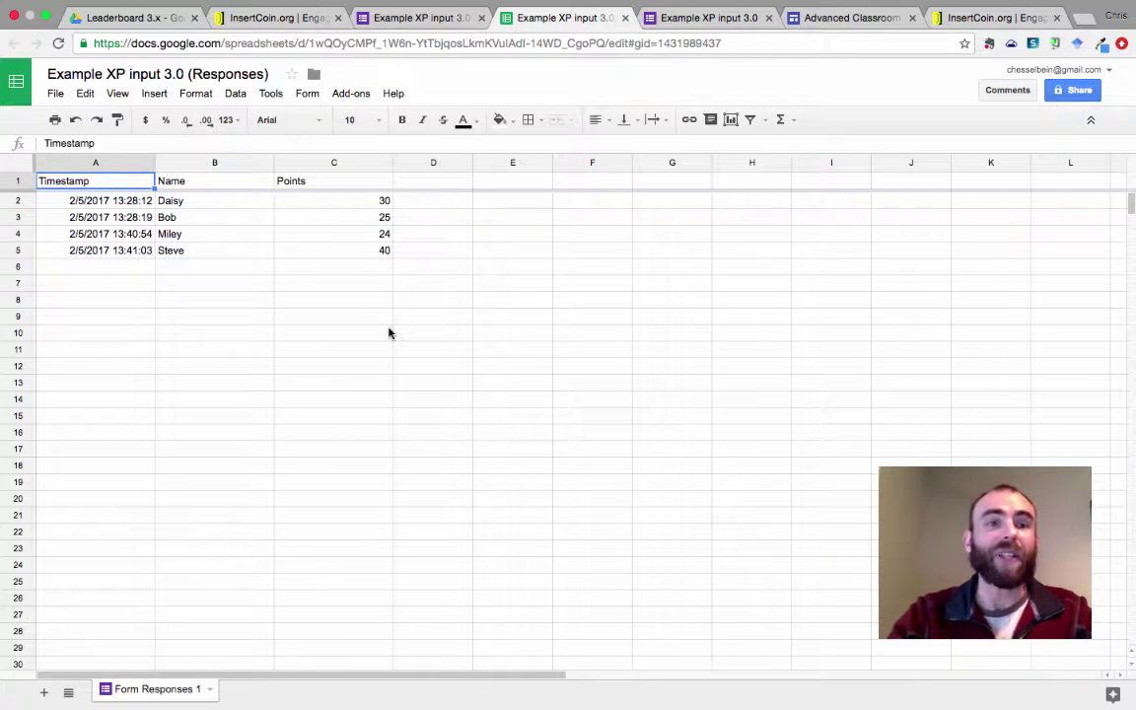
- Go to InsertCoin.org's Advanced XP Calculator post and scroll down to its setup instructions
click(283, 18)
mouse_move(669, 313)
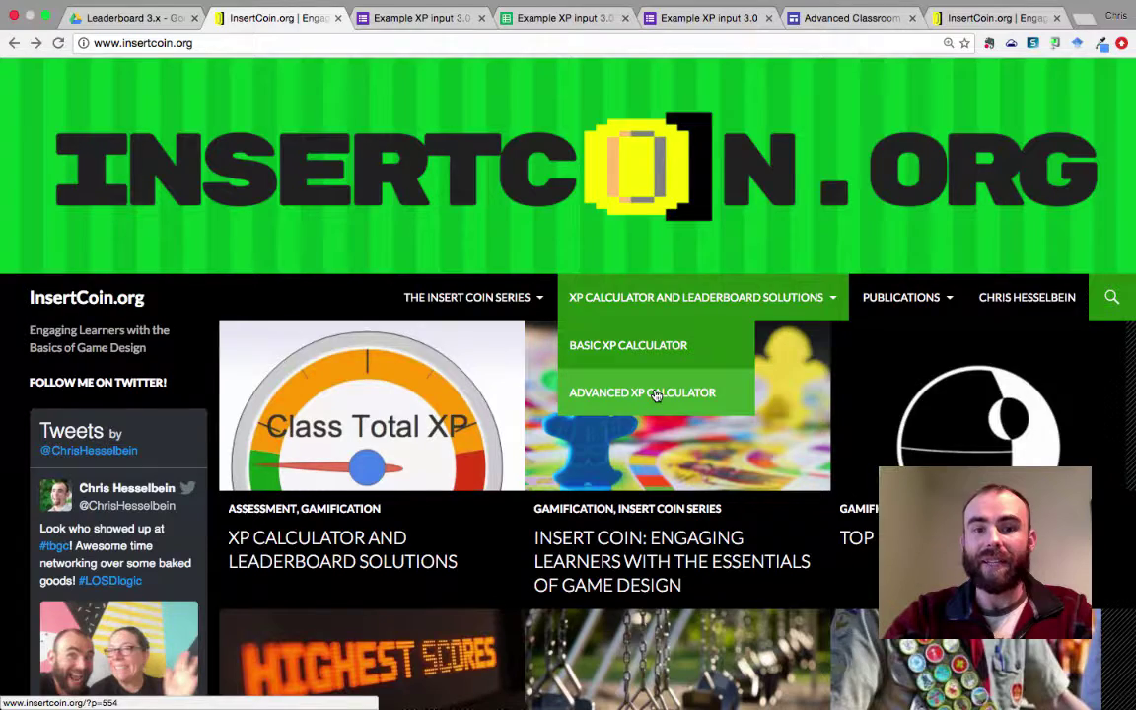
click(656, 394)
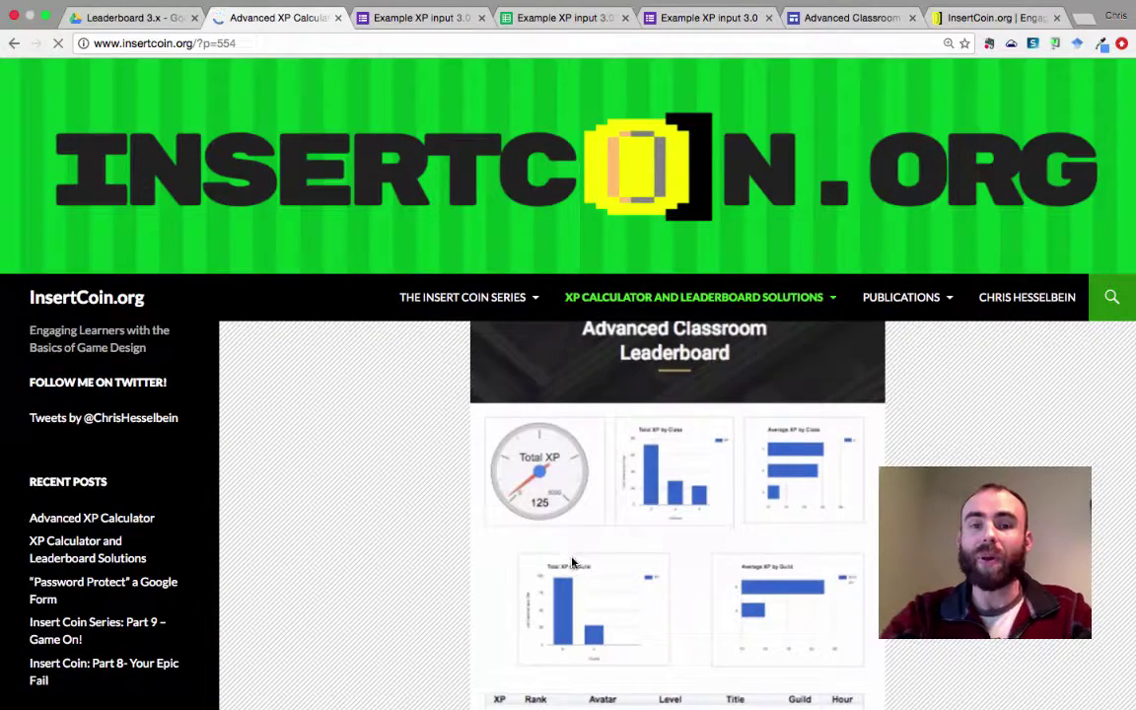
scroll(572, 562, down, 2)
scroll(572, 562, down, 10)
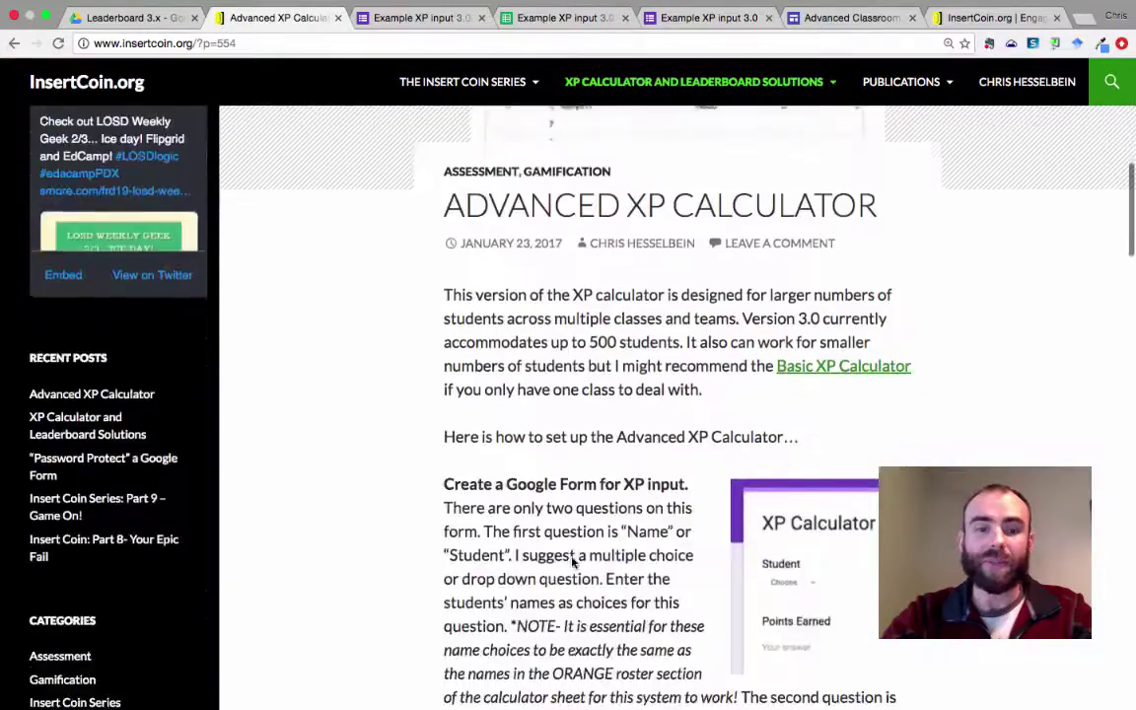
scroll(572, 563, down, 7)
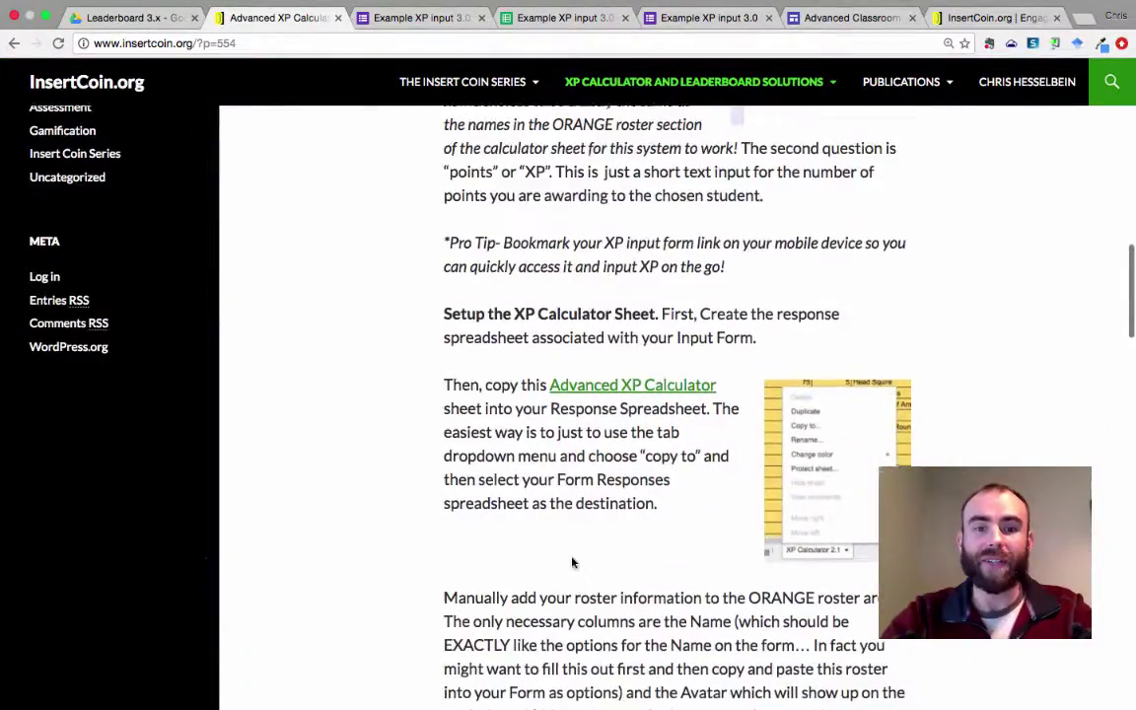
- Copy the XP Calculator 3.0 template sheet into the 'Example XP input 3.0 (Responses)' spreadsheet
click(646, 393)
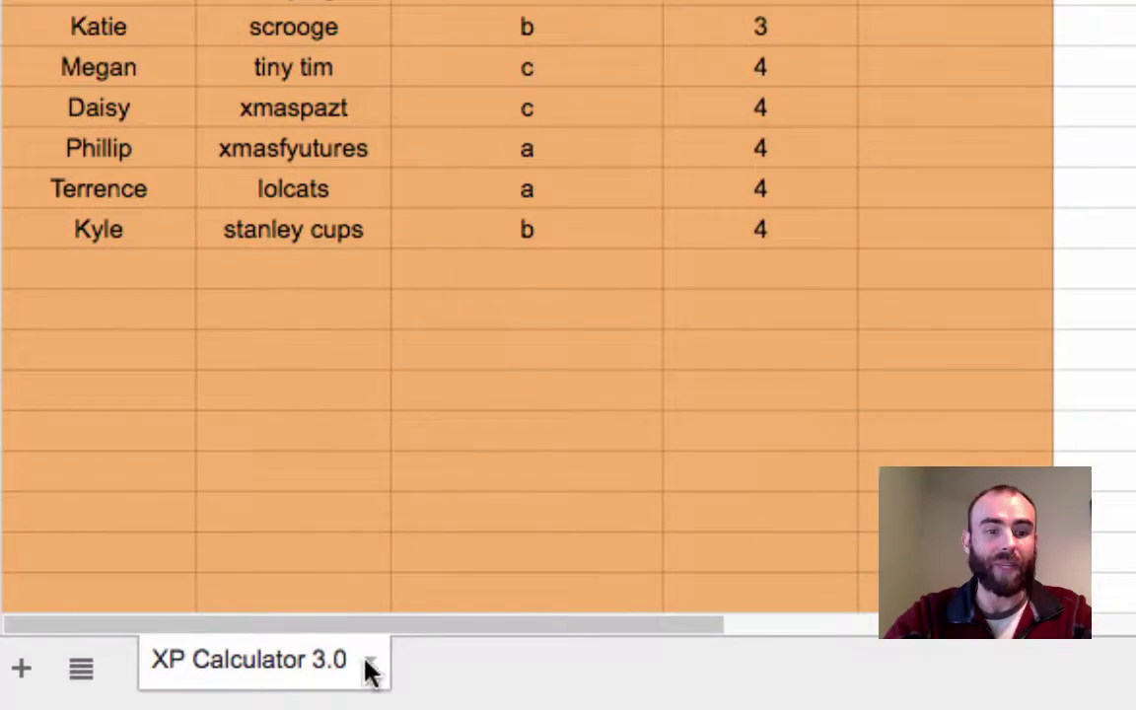
click(369, 665)
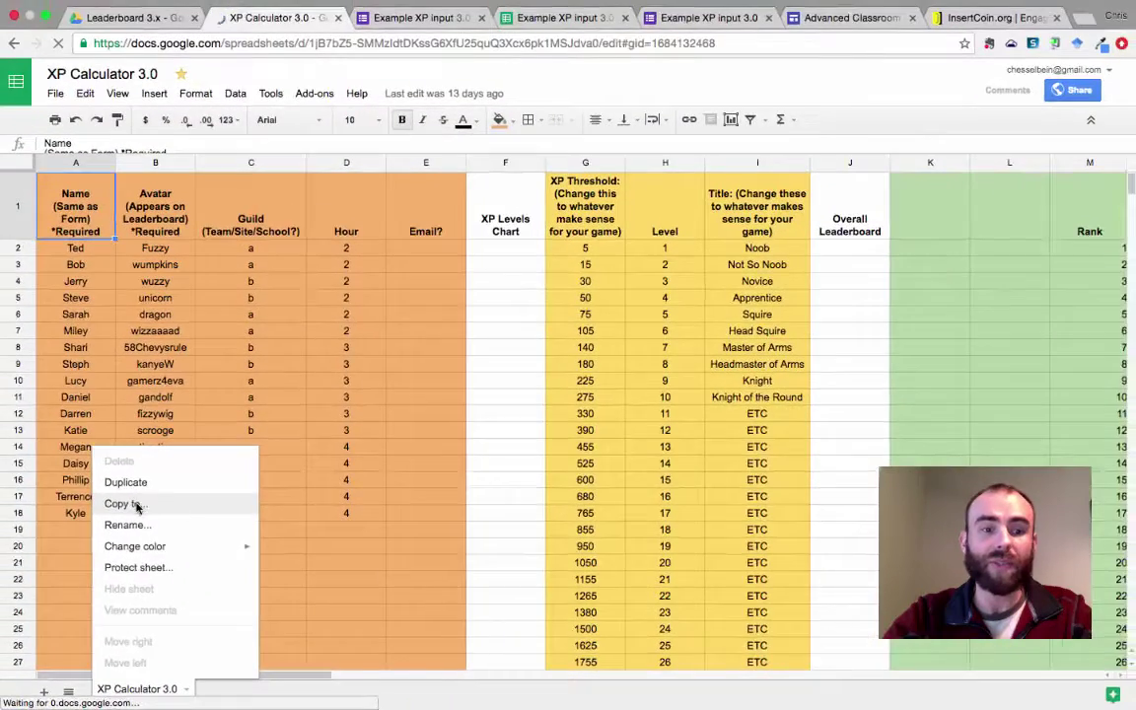
click(250, 212)
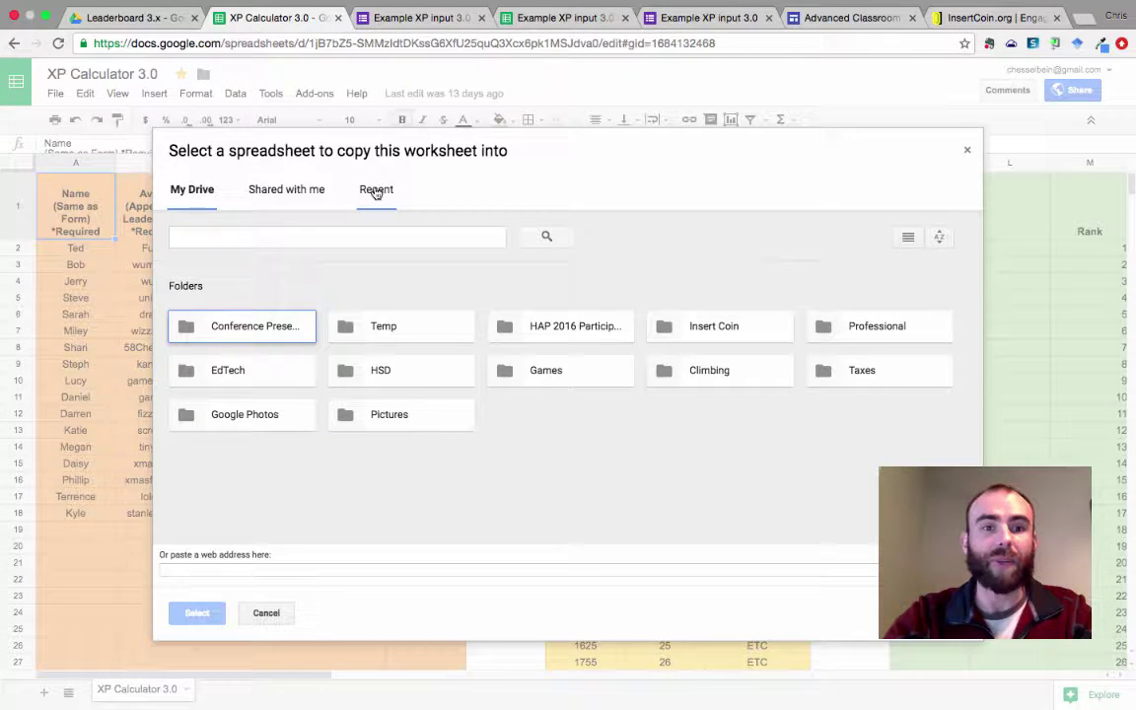
click(374, 187)
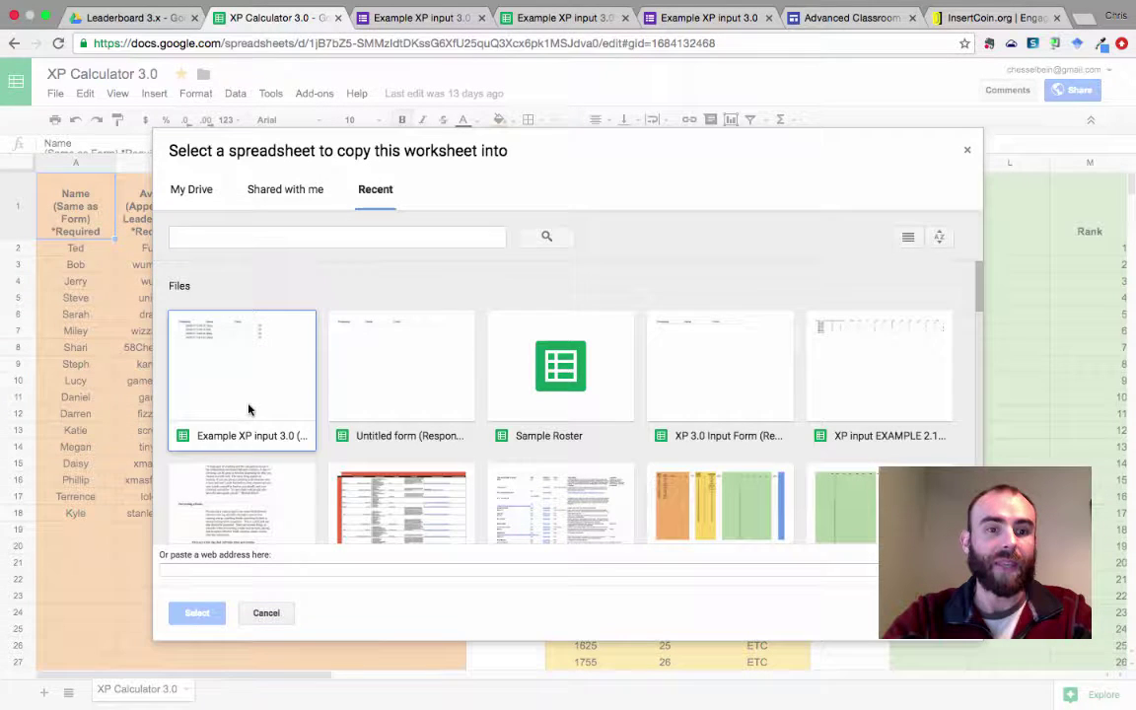
click(248, 410)
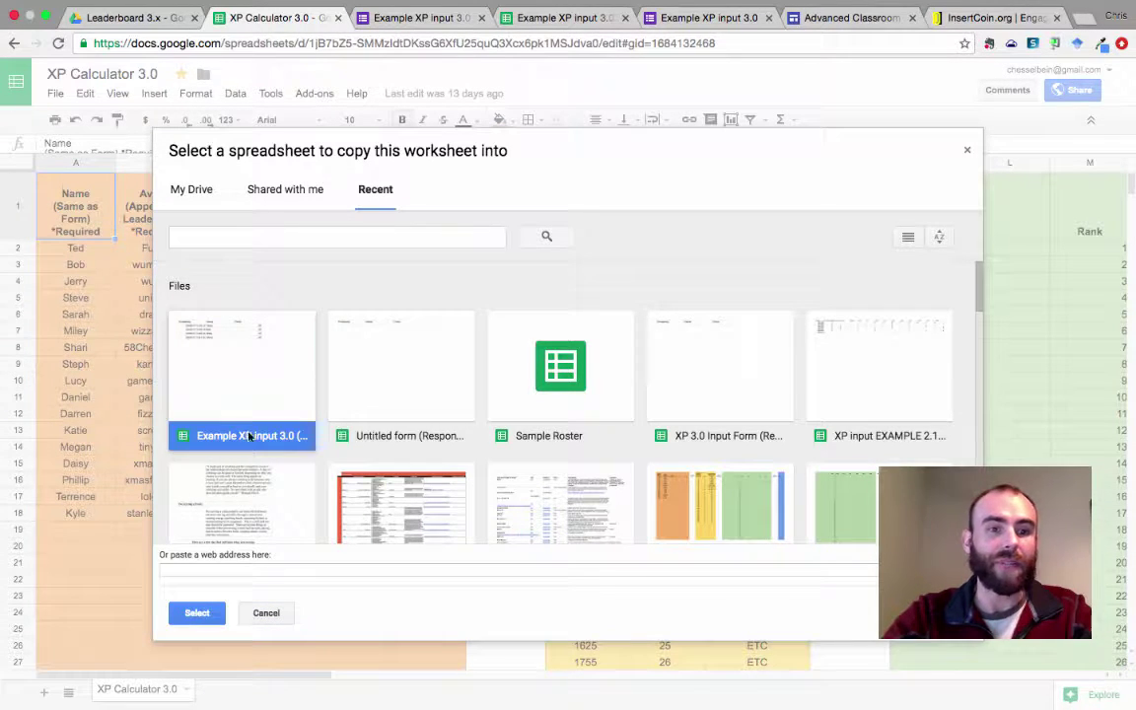
click(198, 613)
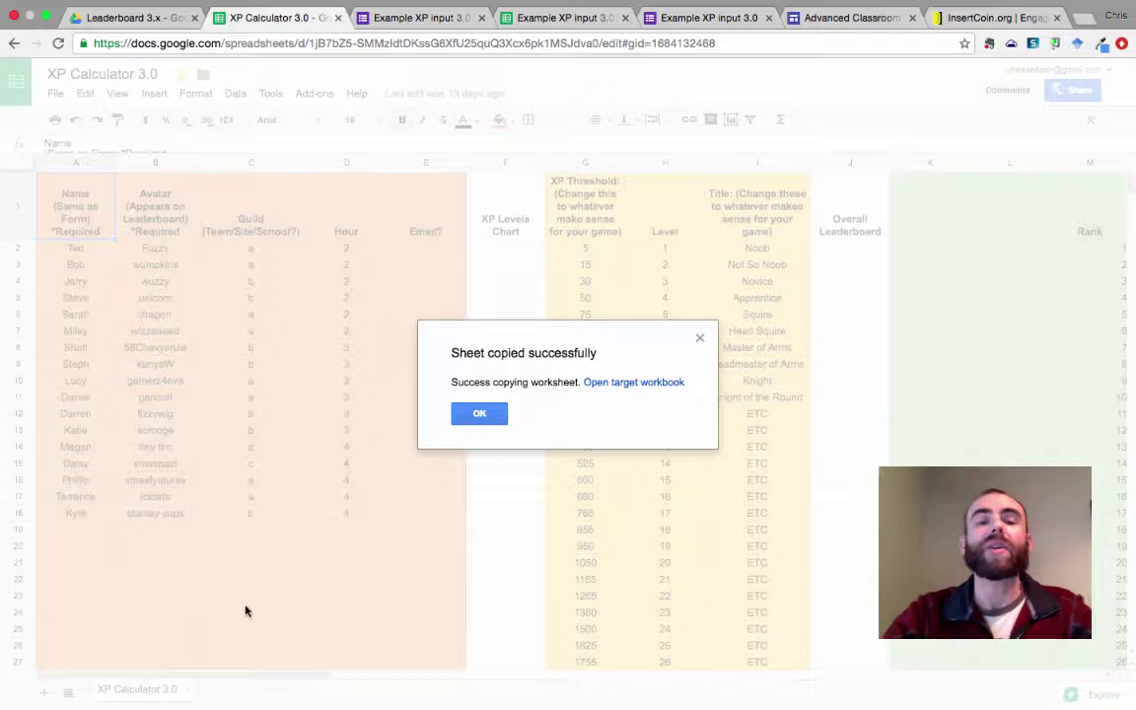
click(552, 18)
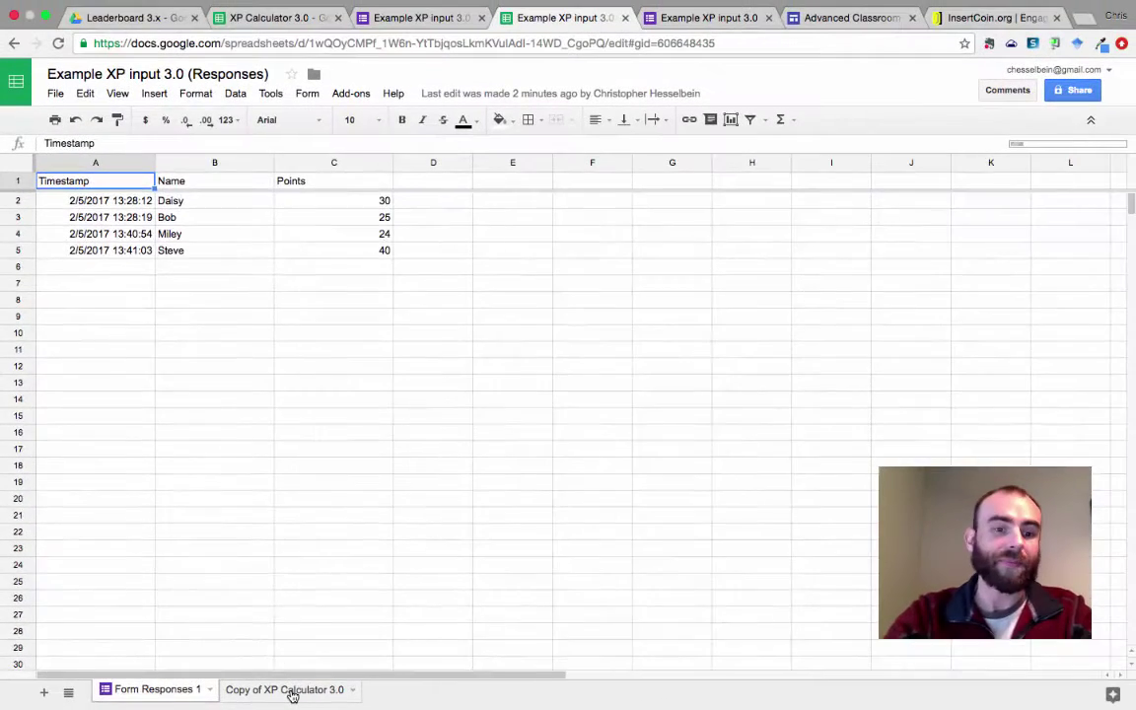
- Open the 'Copy of XP Calculator 3.0' sheet with its roster, XP levels and four-student leaderboard
click(591, 679)
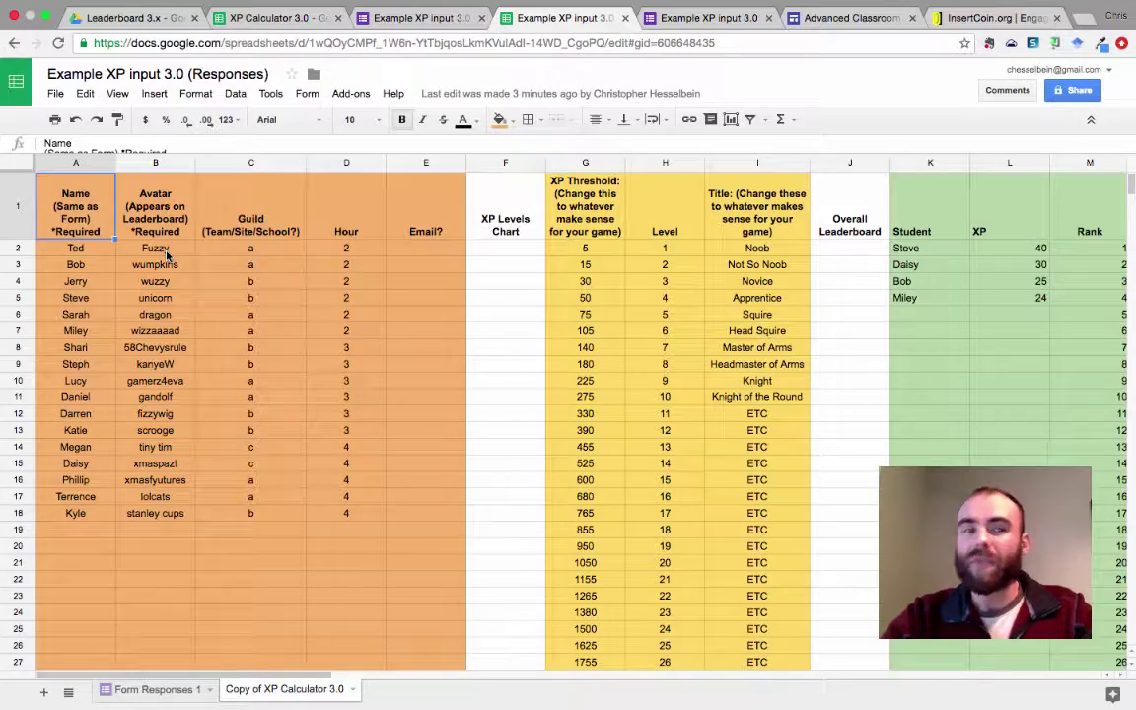
- Select and copy the roster names Ted through Kyle in cells A2:A18
click(77, 250)
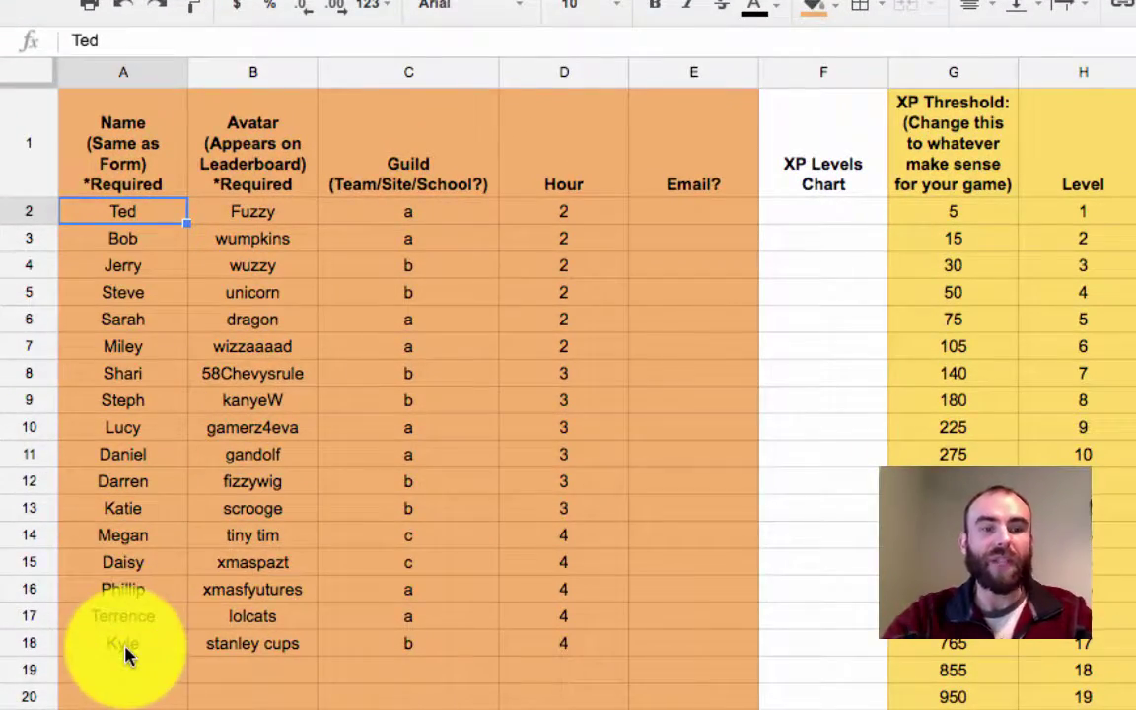
shift+click(126, 655)
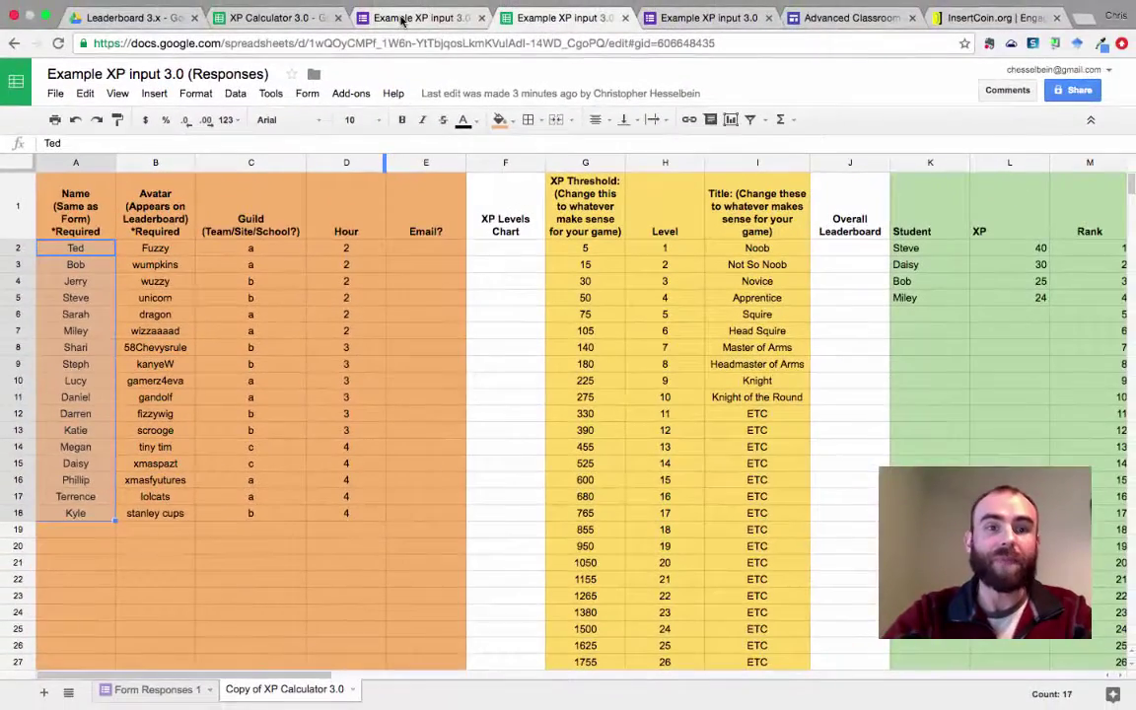
- Paste the 17 roster names into the form's Name question, replacing the Option 1 placeholder
click(403, 20)
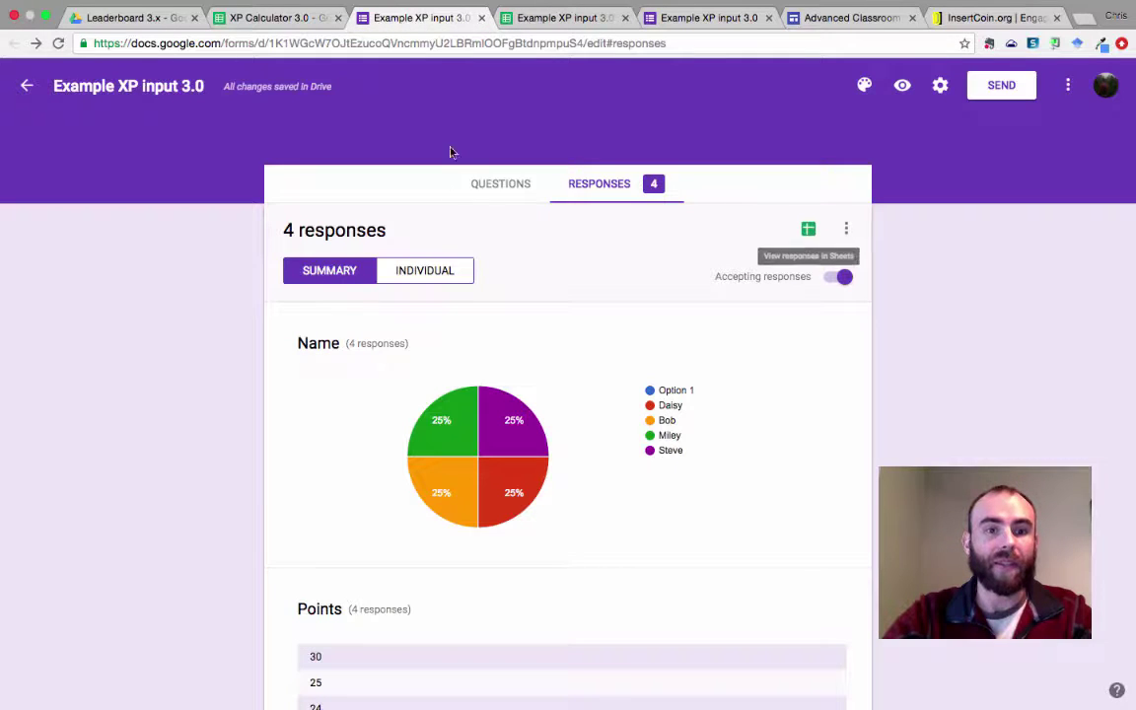
click(517, 187)
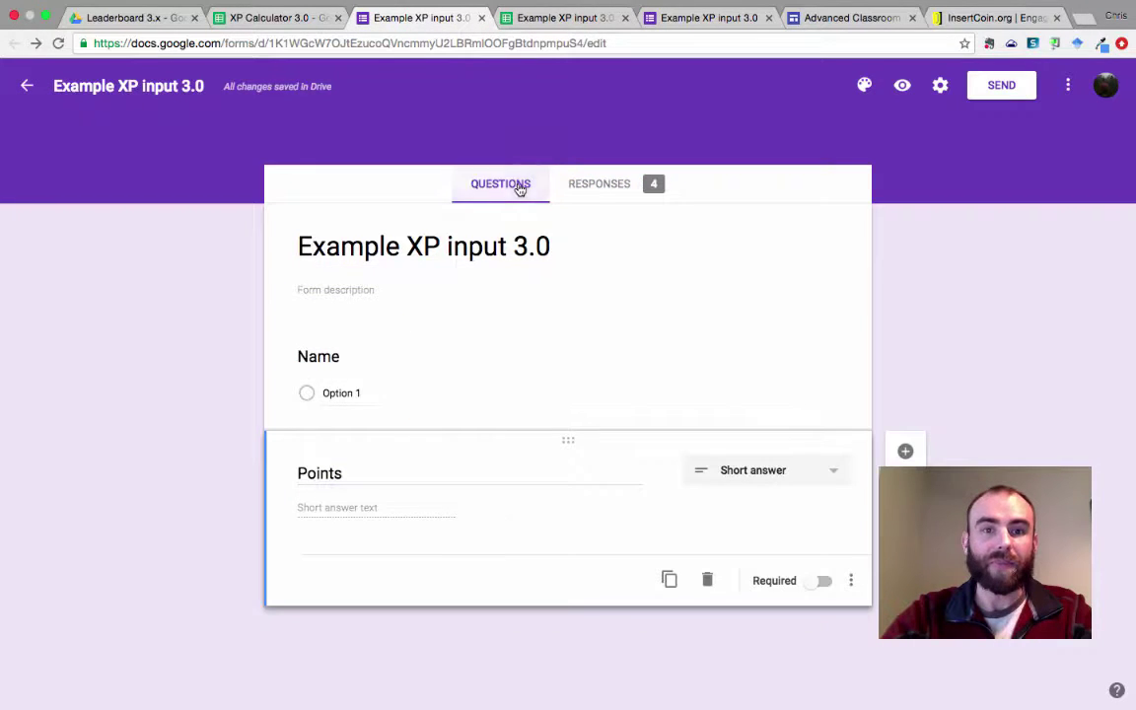
click(396, 384)
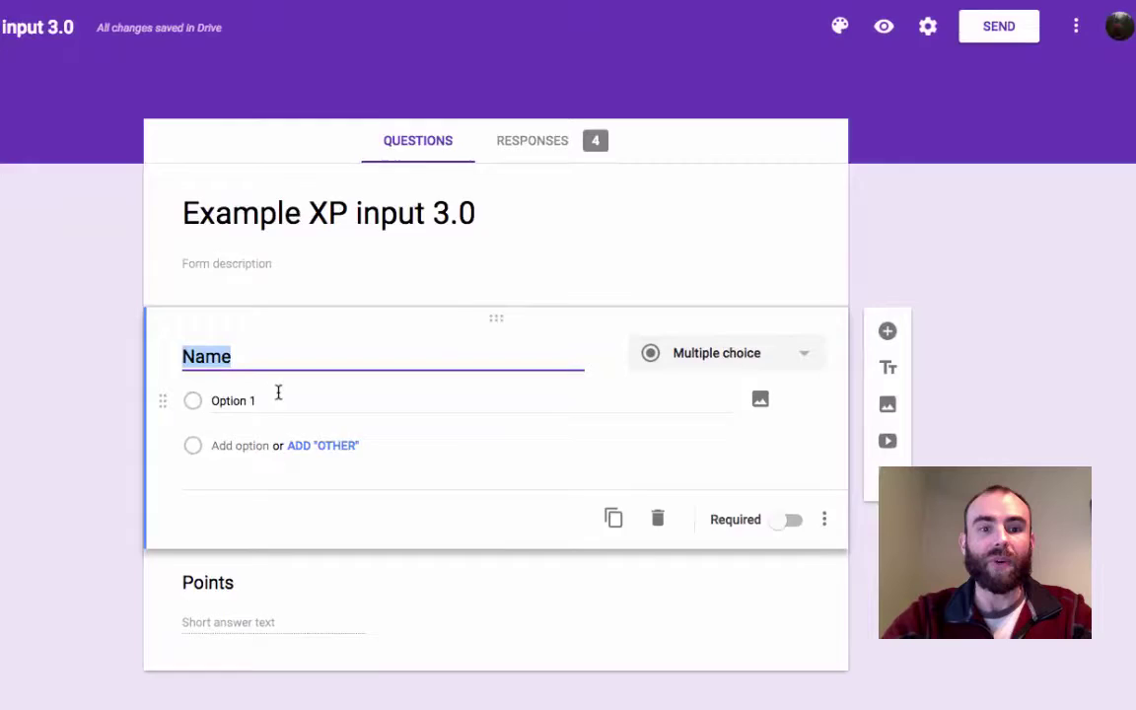
click(276, 396)
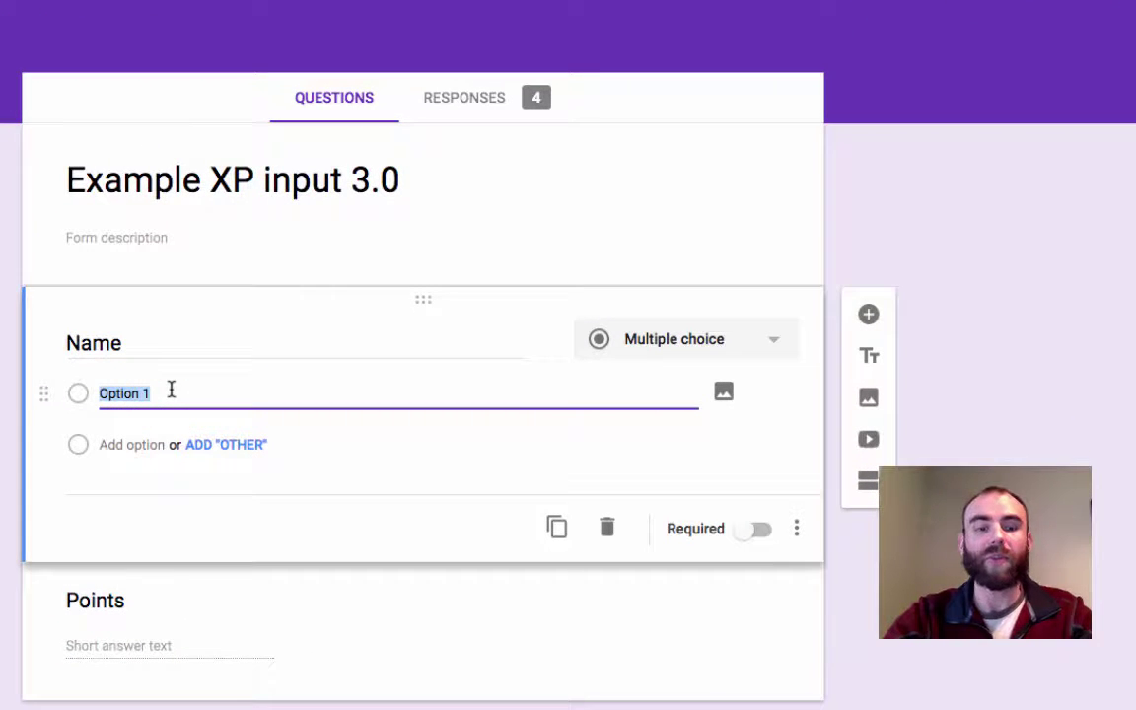
key(ctrl+v)
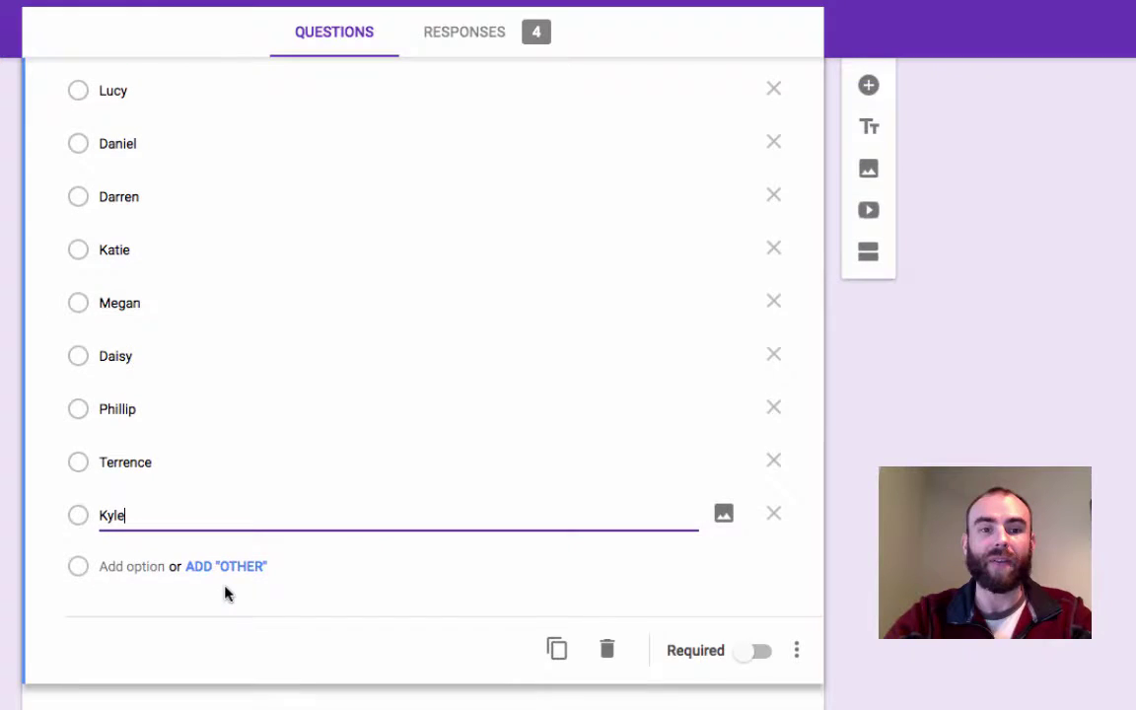
scroll(225, 593, up, 4)
scroll(225, 593, up, 3)
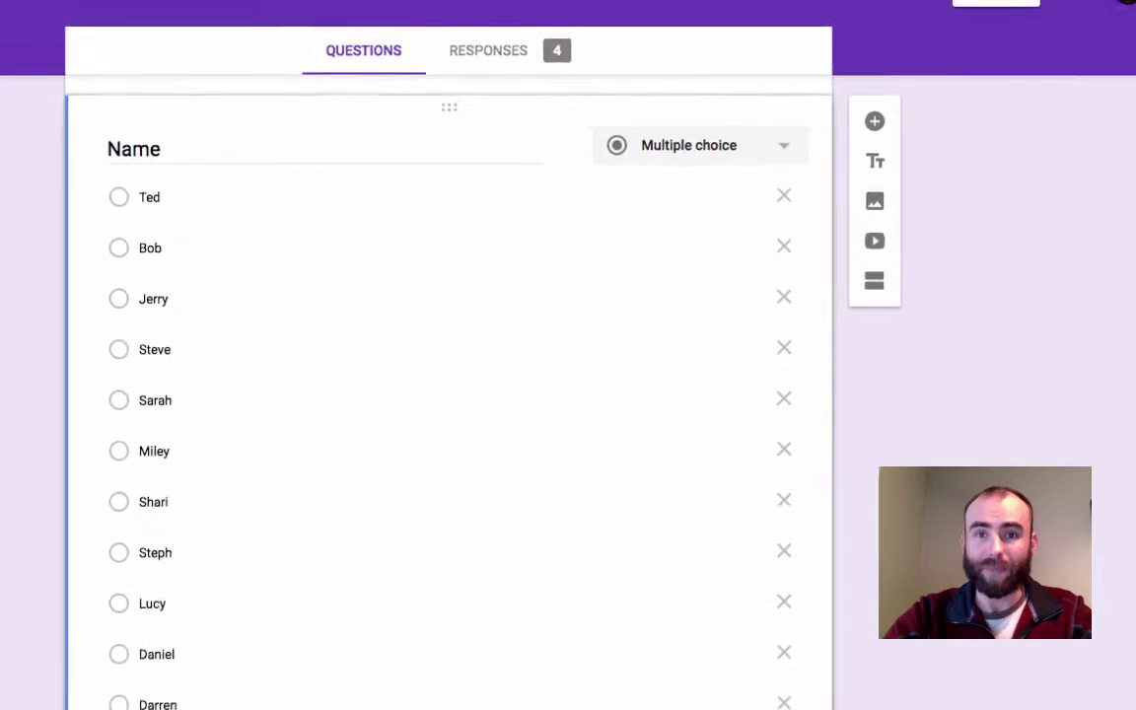
- Preview the form and submit a test response for Jerry with 20 points
click(901, 79)
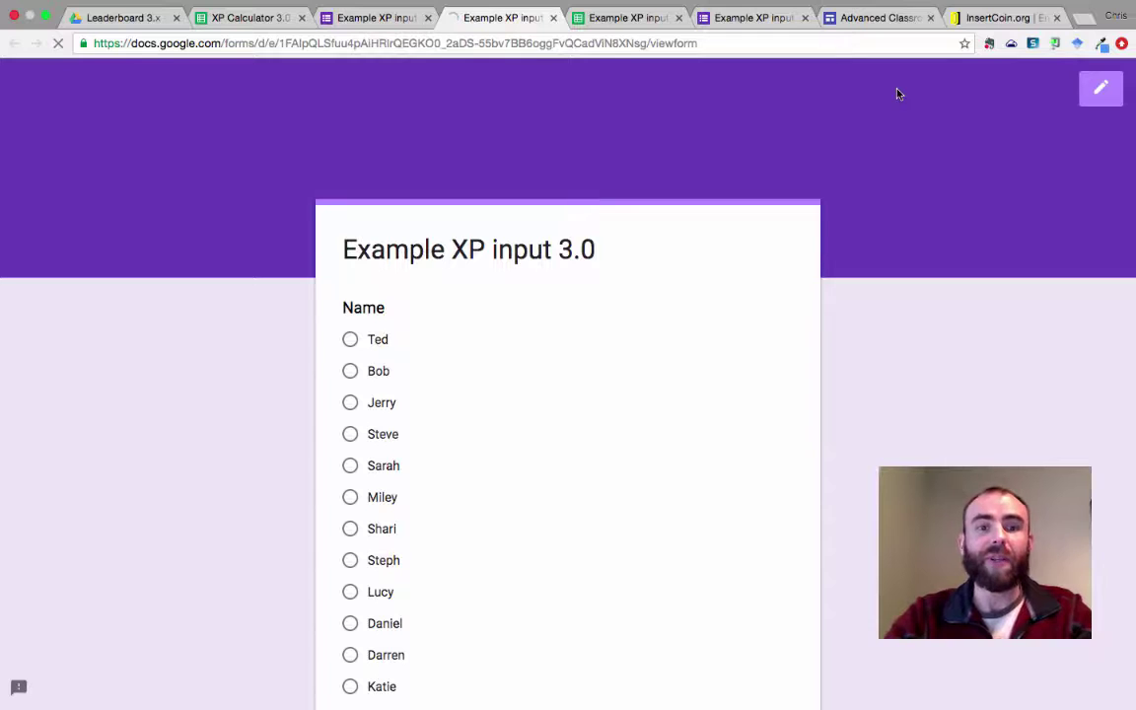
click(349, 340)
scroll(350, 346, down, 1)
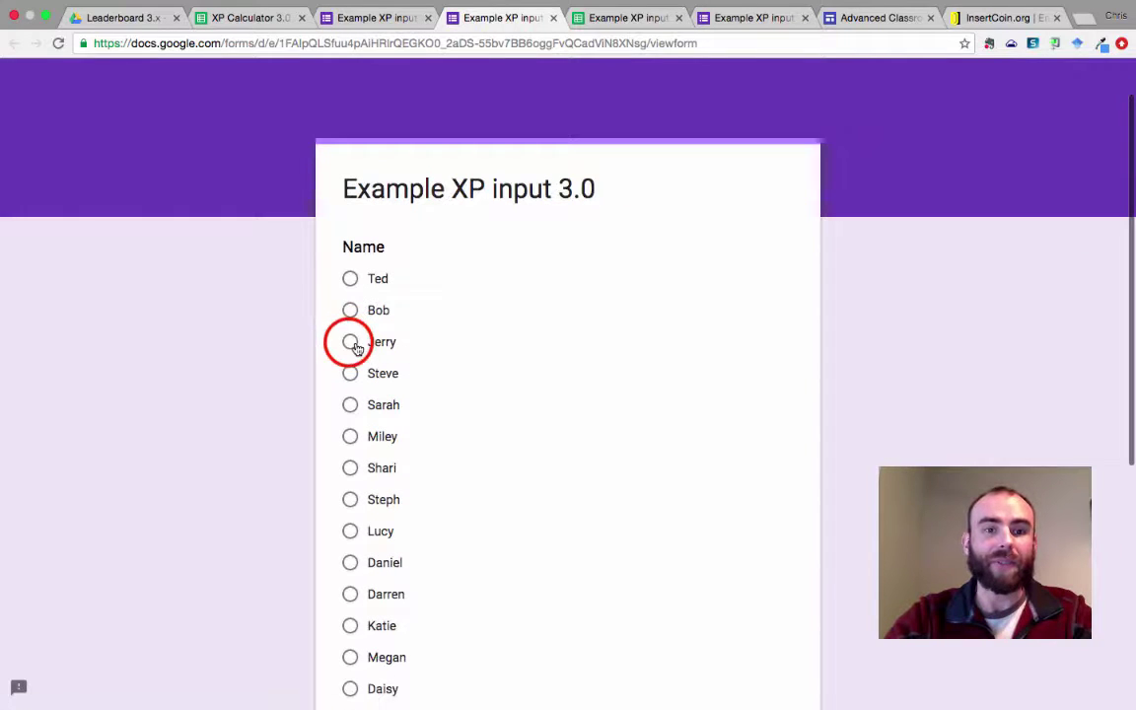
click(350, 342)
scroll(436, 461, down, 5)
click(398, 452)
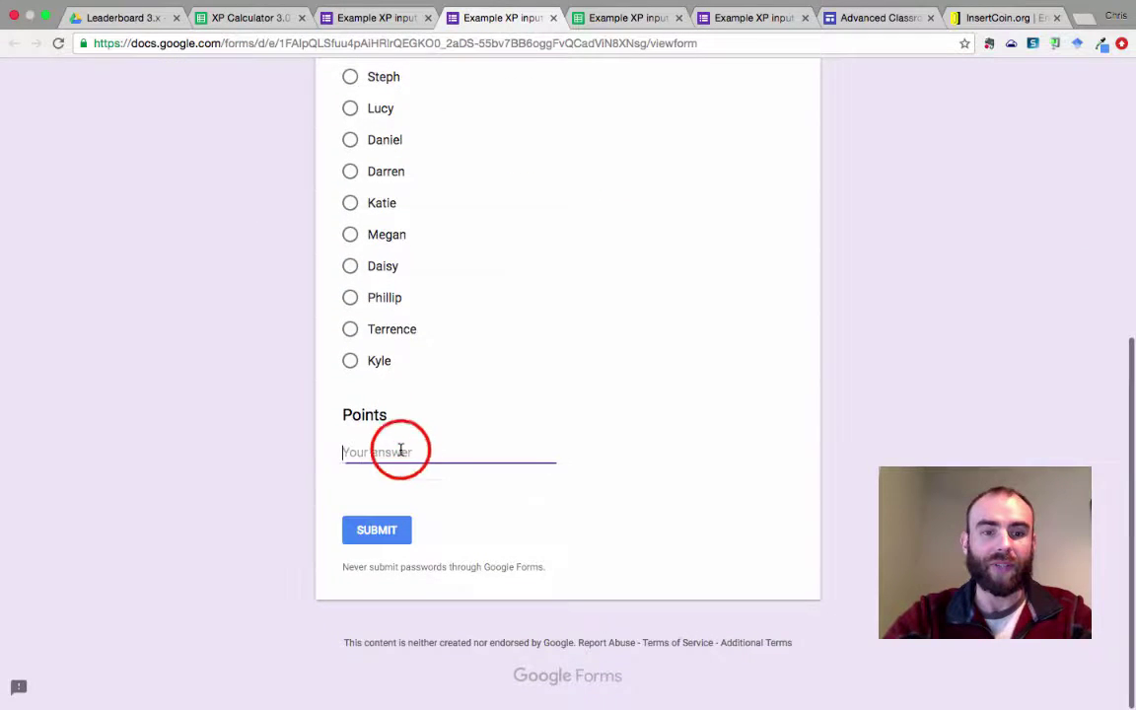
text(20)
click(375, 531)
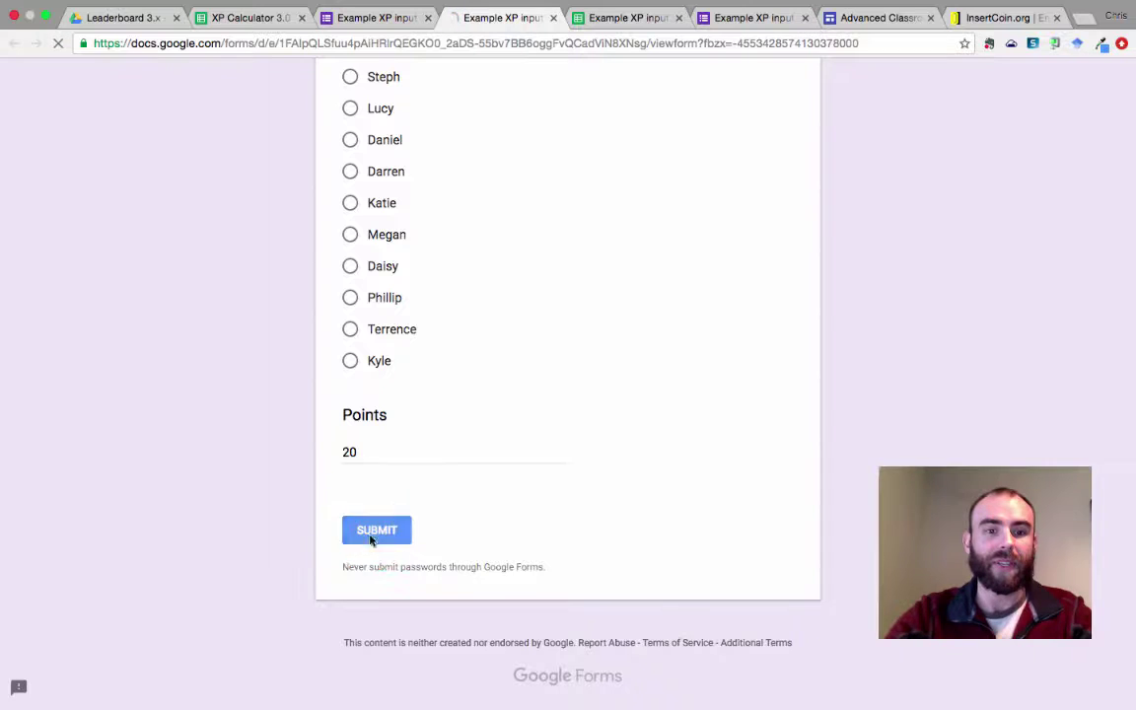
- Submit a second test response for Sarah with 25 points
click(399, 329)
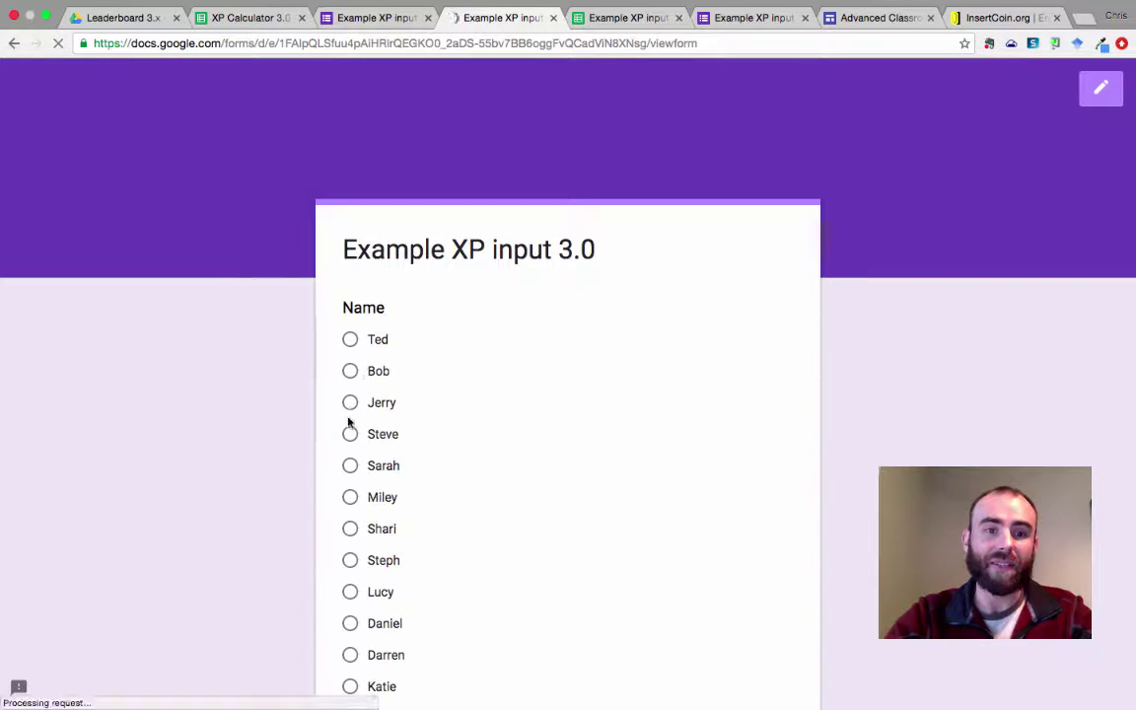
click(347, 419)
click(350, 466)
scroll(401, 510, down, 5)
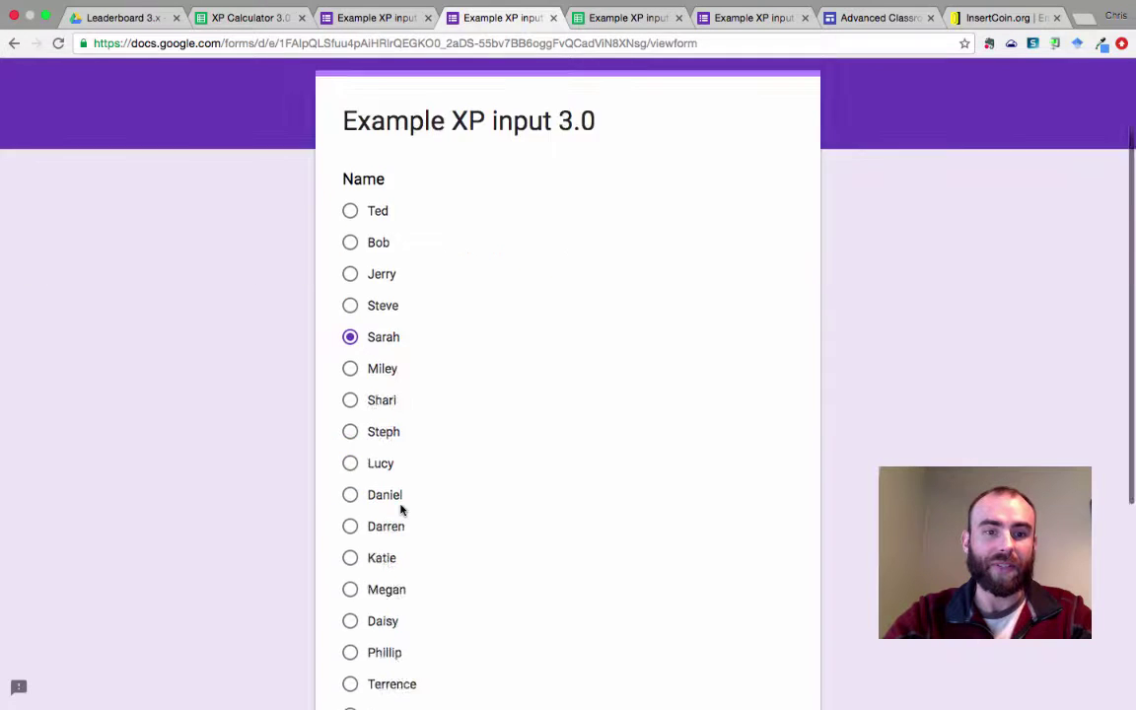
click(387, 463)
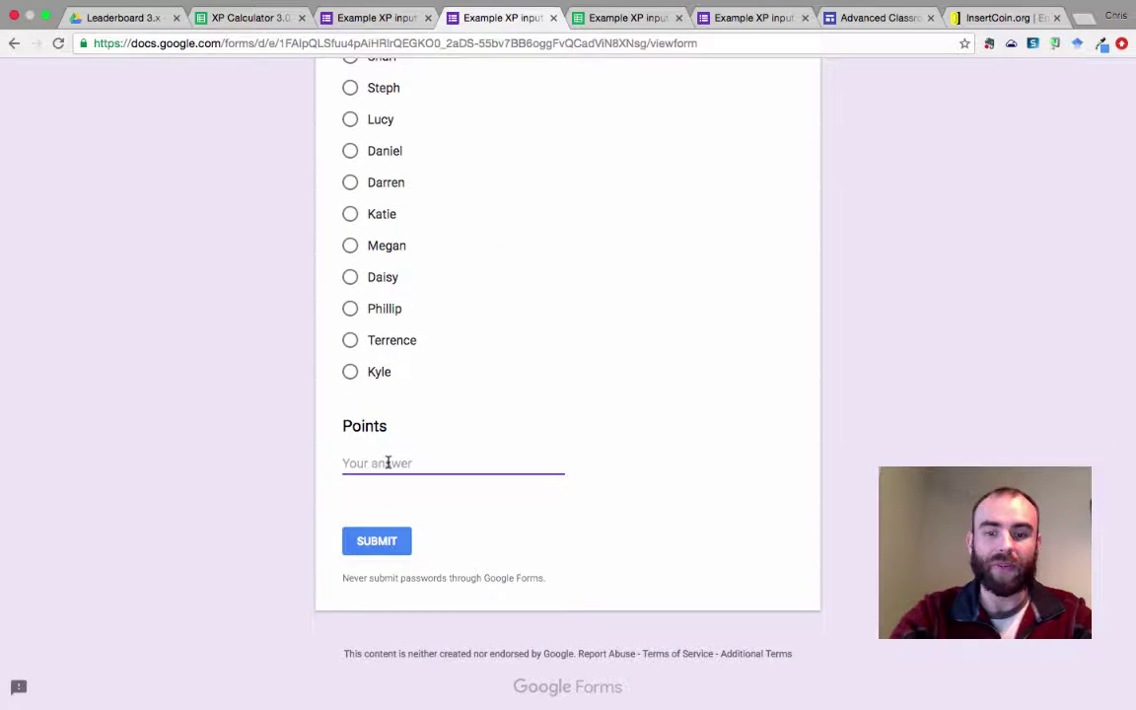
text(25)
click(371, 540)
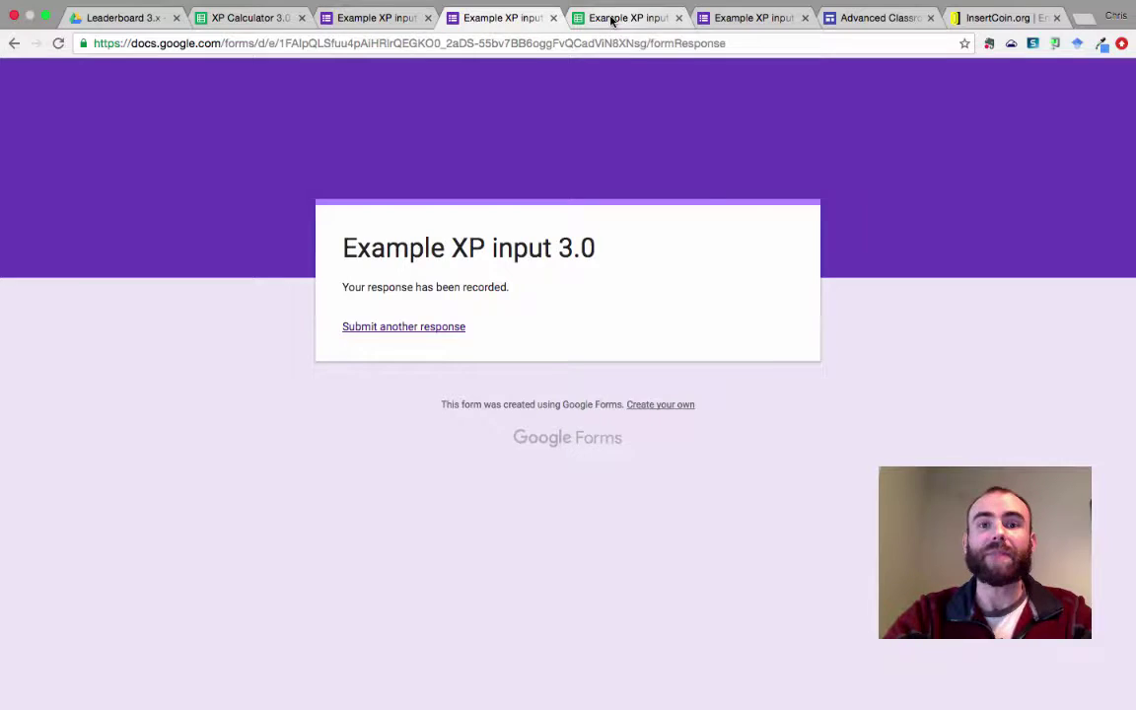
- In the responses spreadsheet, scroll across the leaderboard, class and guild tables showing guild totals b 60, a 49, c 30
click(612, 17)
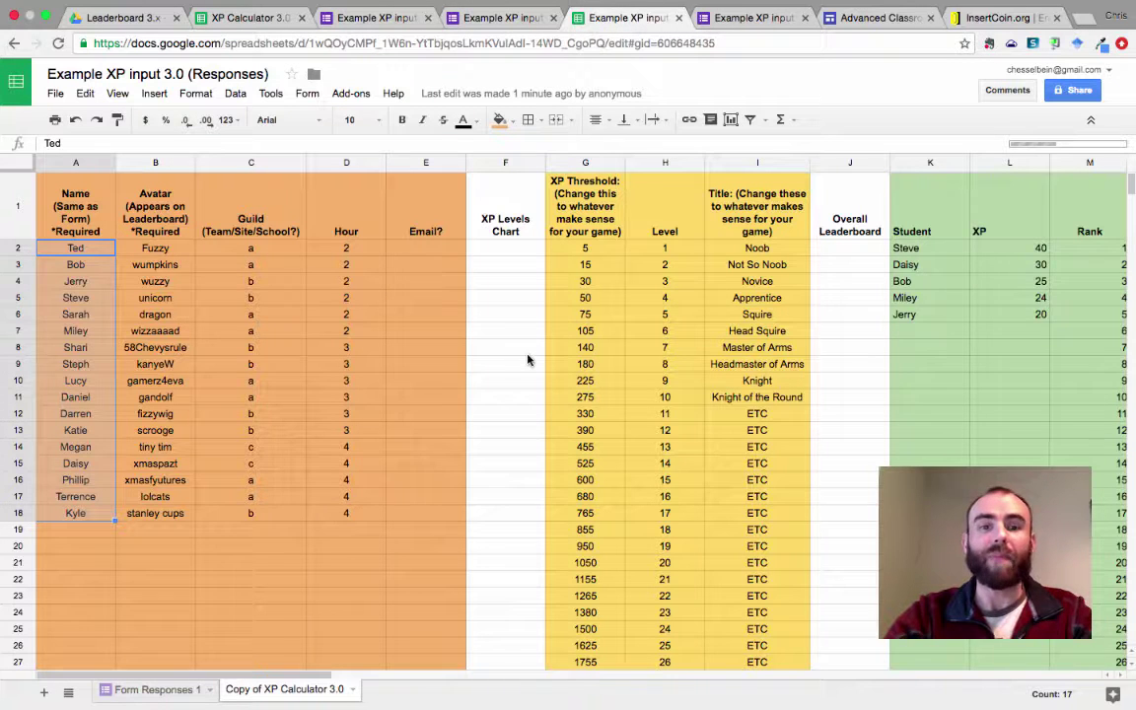
scroll(621, 365, right, 3)
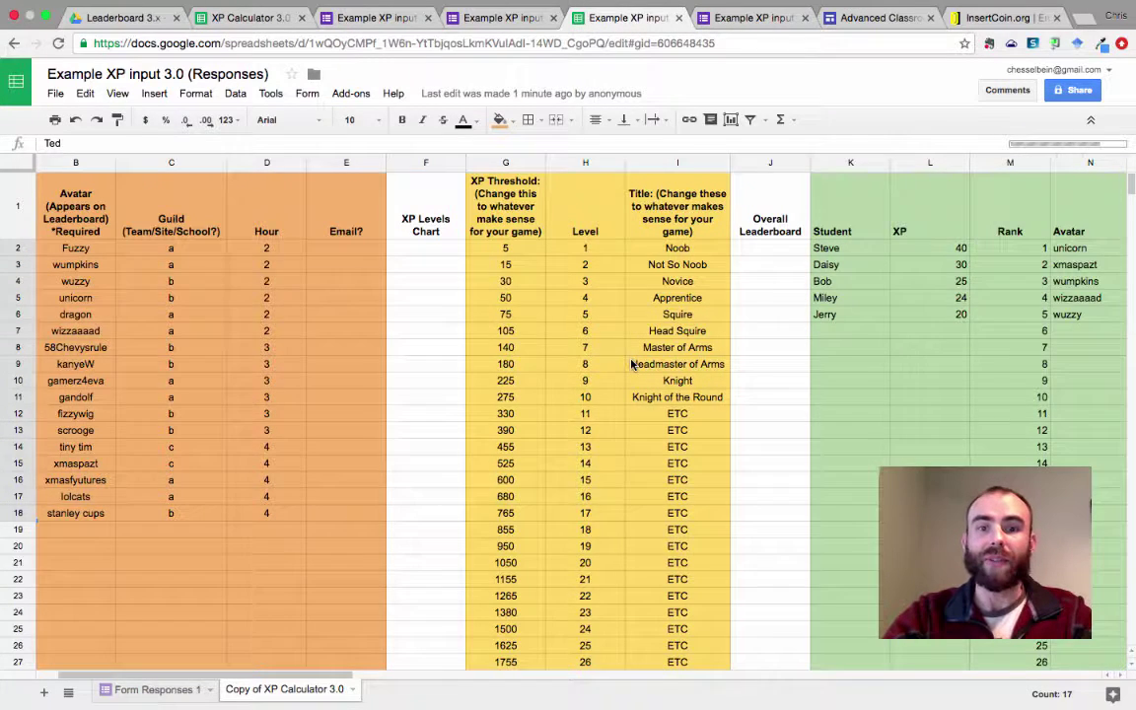
scroll(632, 365, right, 4)
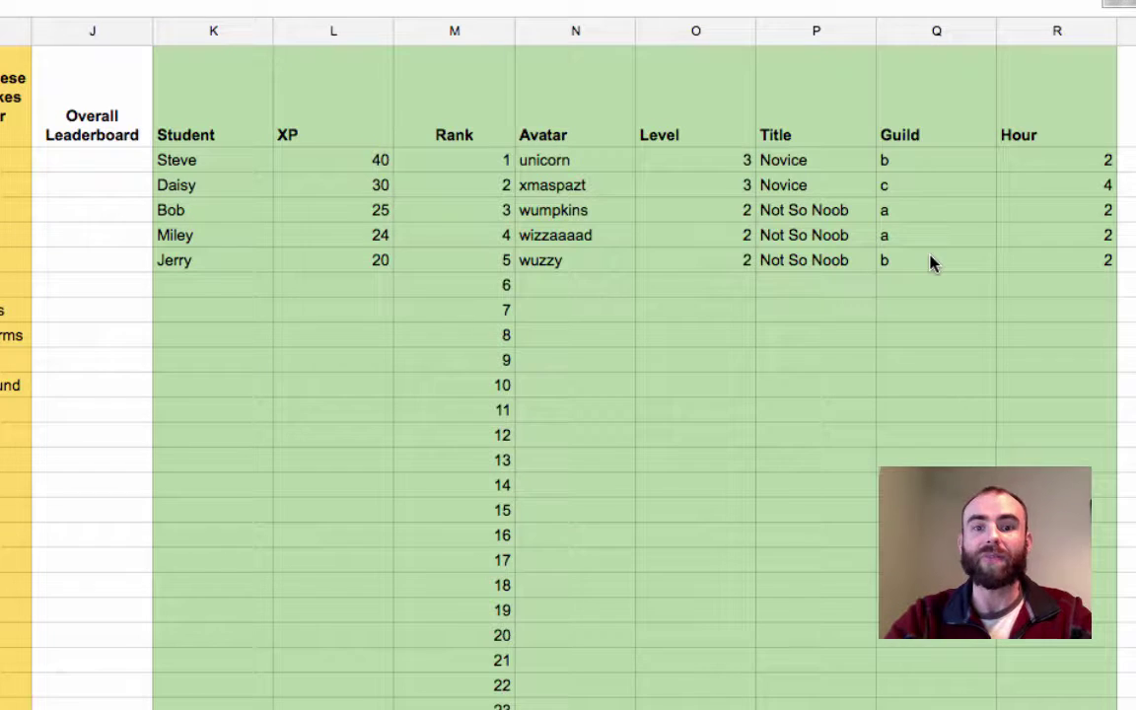
scroll(932, 263, right, 2)
scroll(932, 263, right, 9)
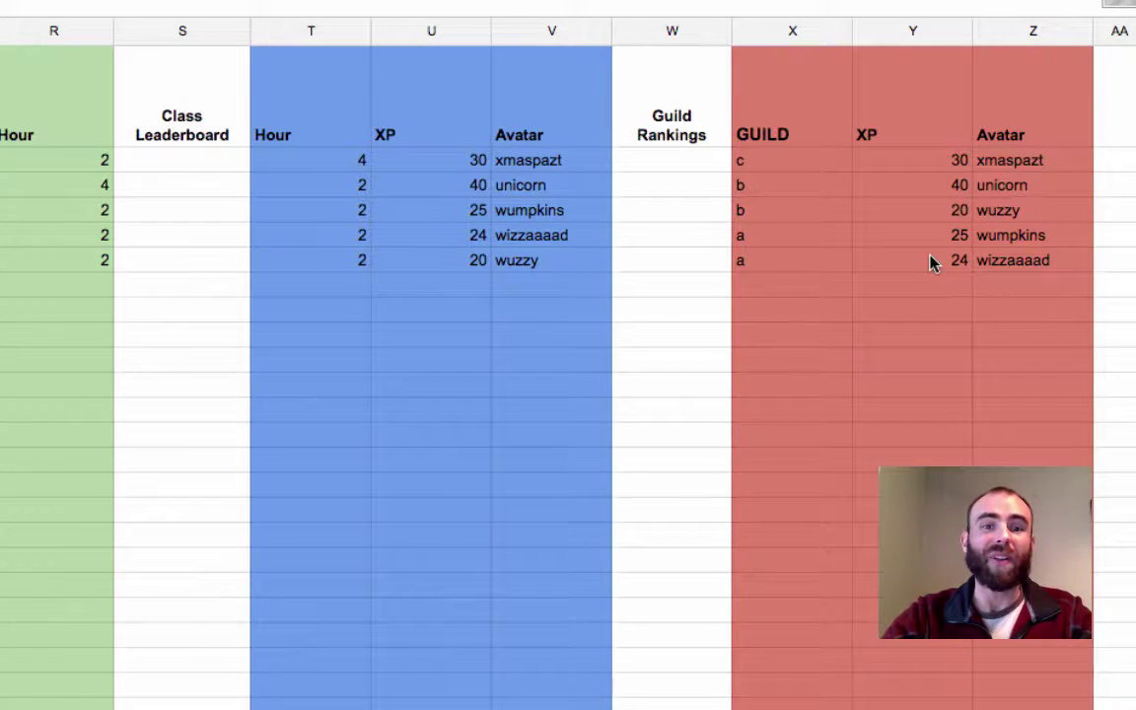
scroll(932, 262, right, 3)
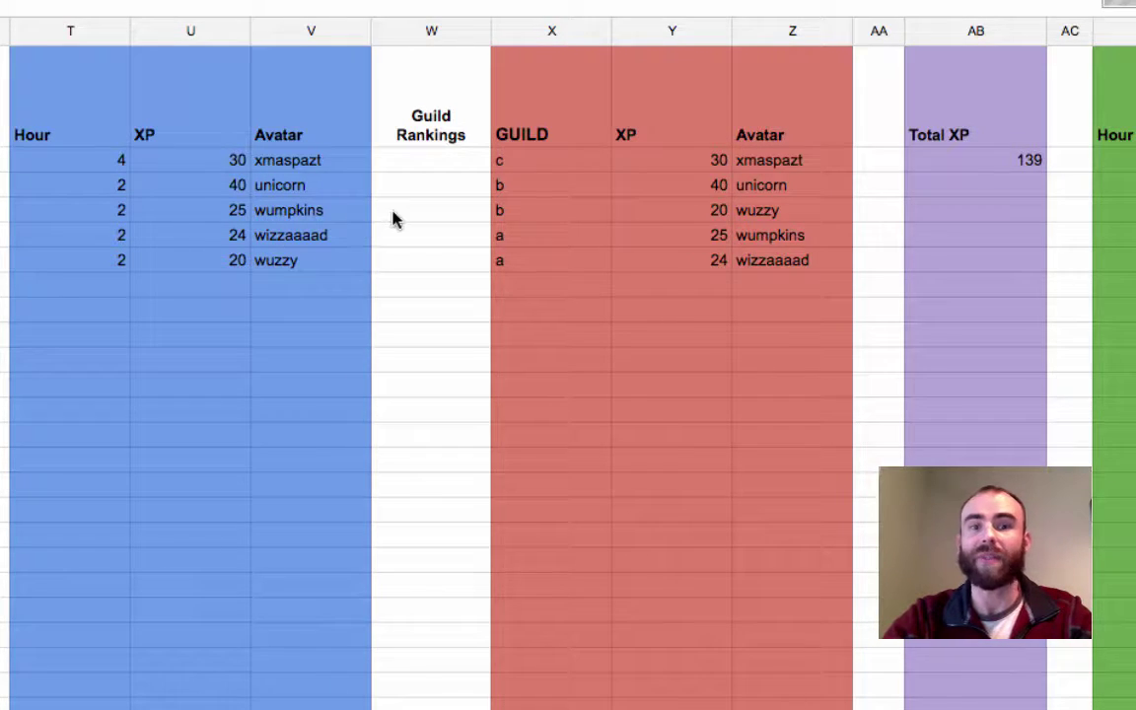
scroll(497, 223, right, 2)
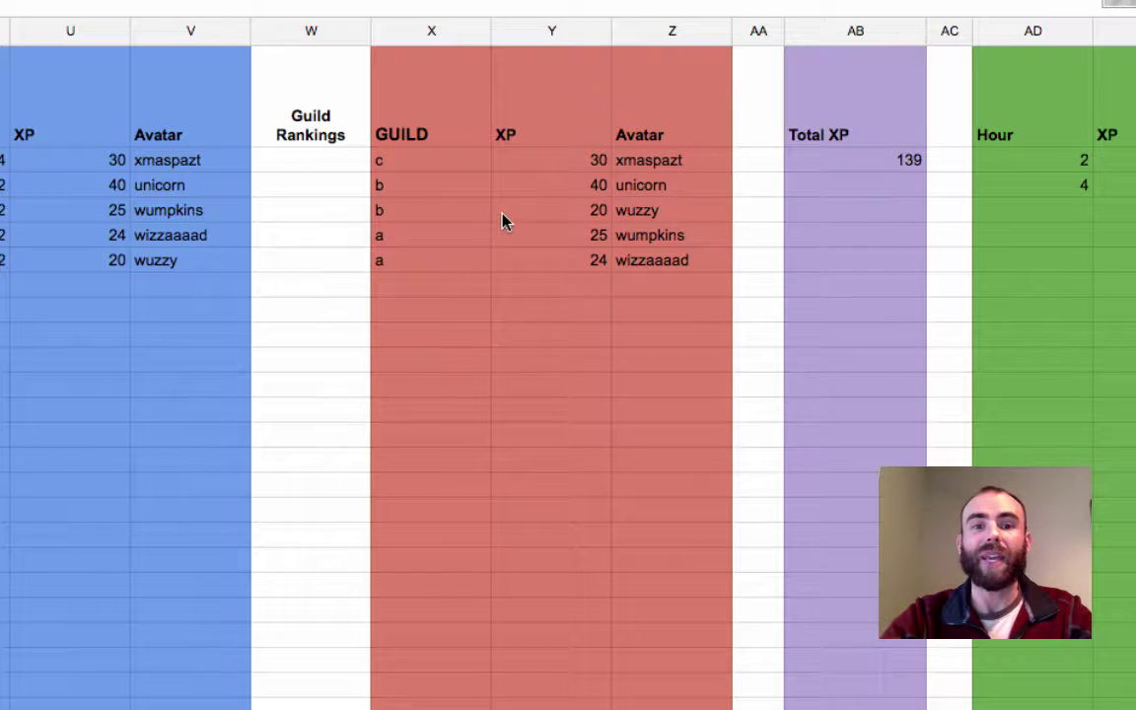
scroll(501, 221, right, 4)
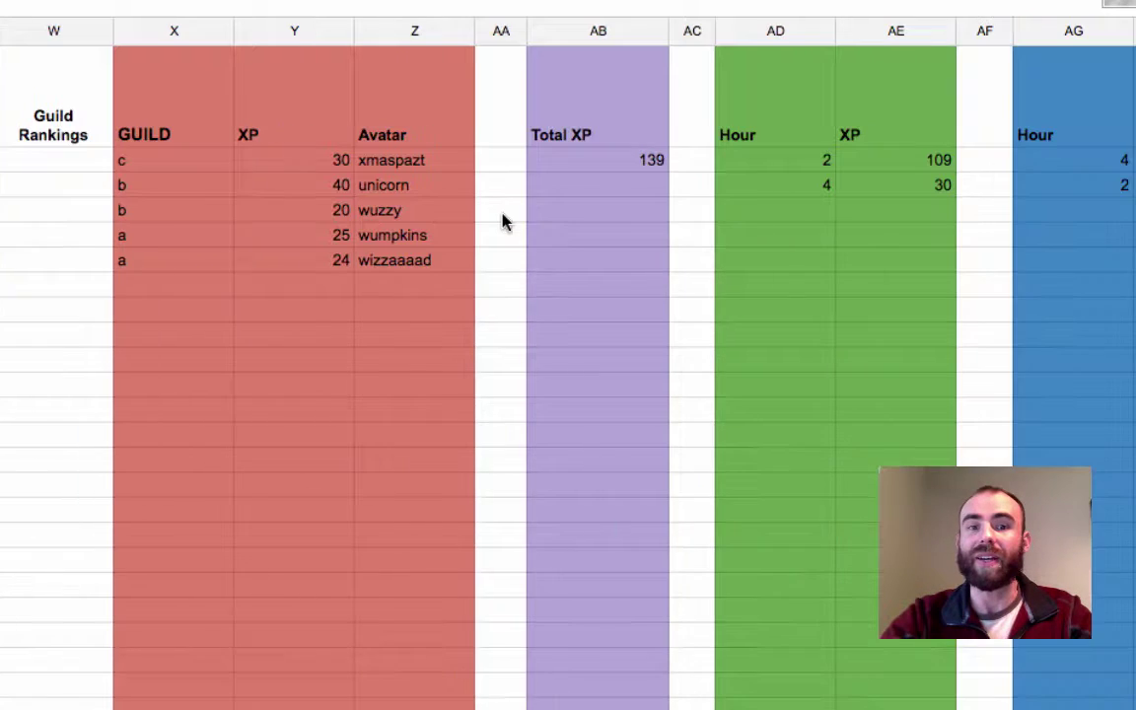
scroll(501, 221, right, 10)
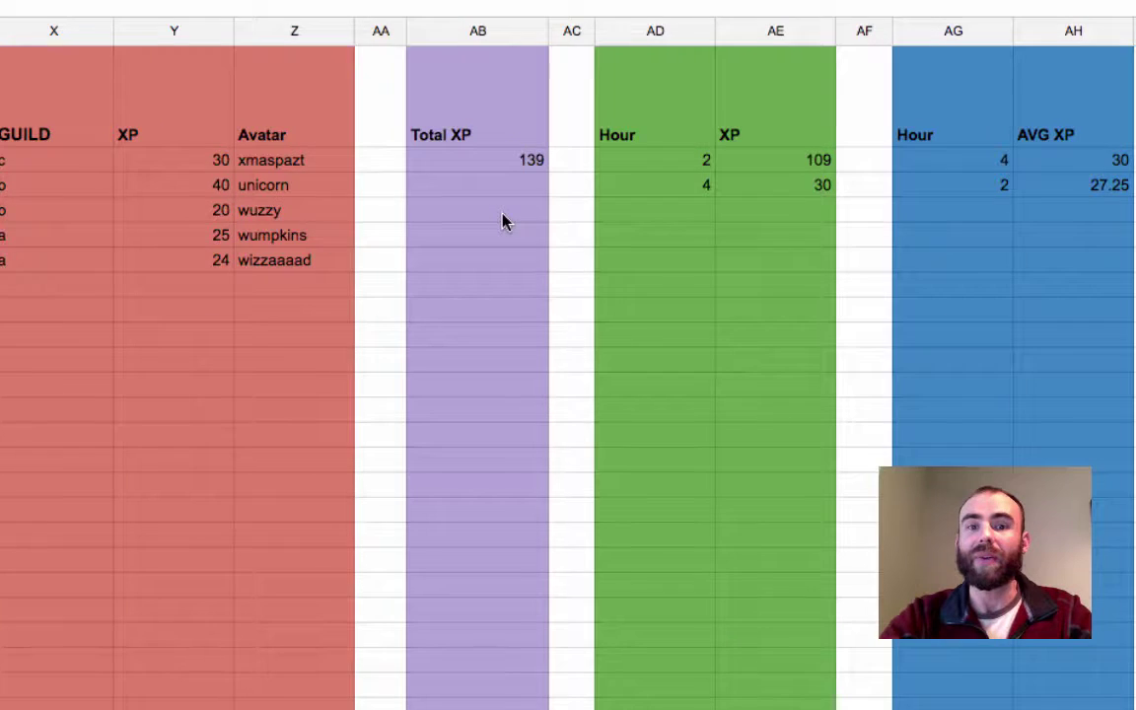
scroll(501, 221, right, 2)
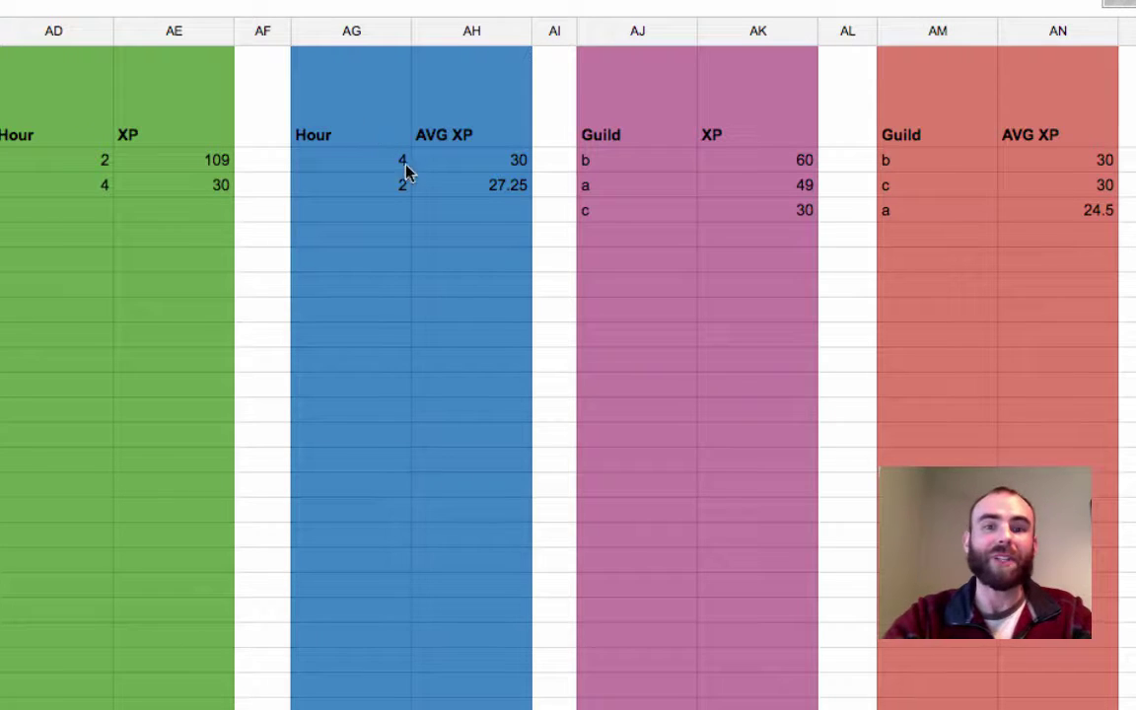
scroll(702, 194, right, 2)
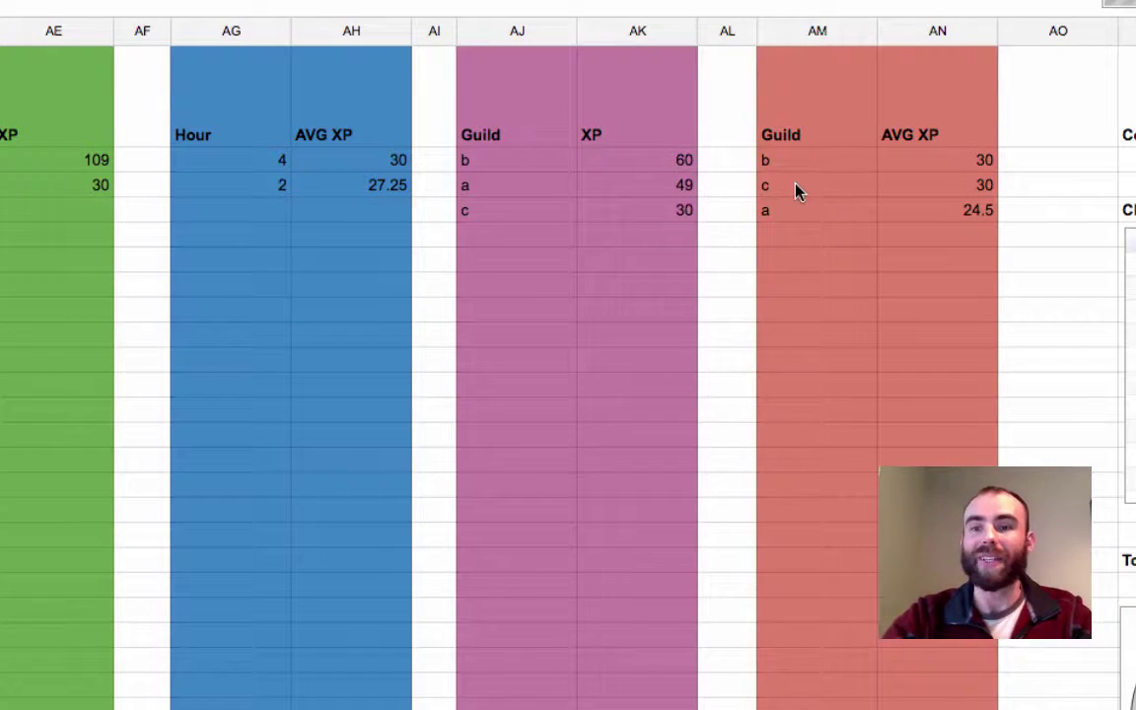
- Scroll to the Top 10 Ranks table and down through the 164 XP gauge and guild XP bar charts
scroll(794, 191, right, 10)
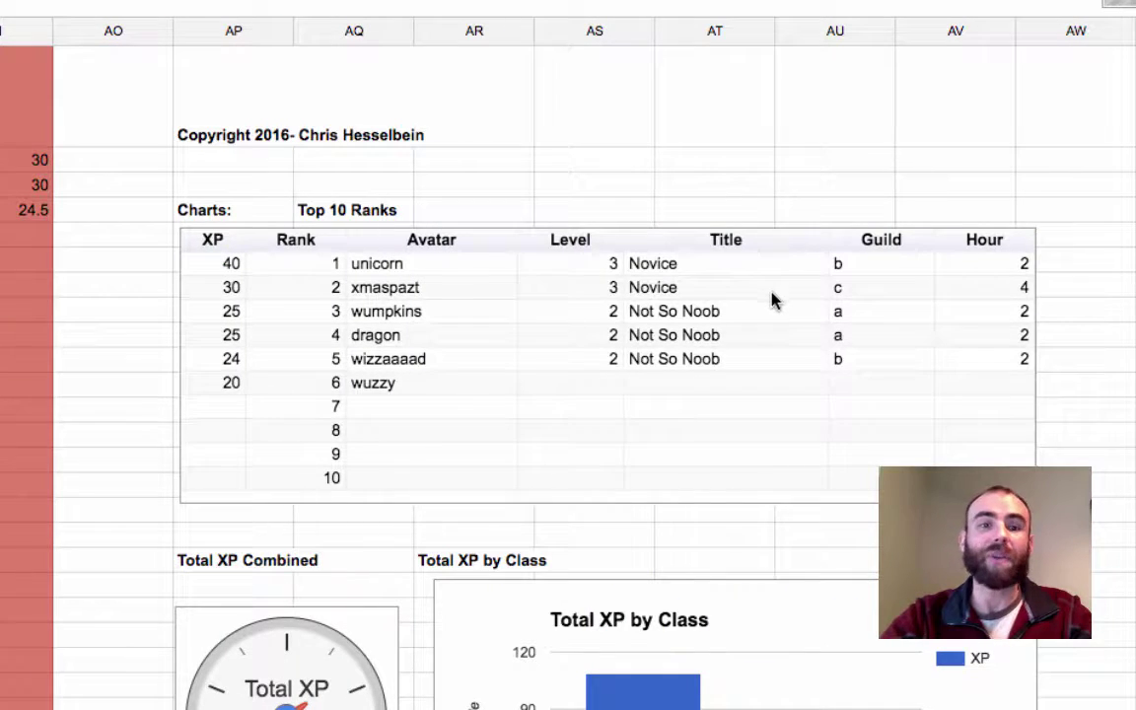
scroll(772, 301, down, 2)
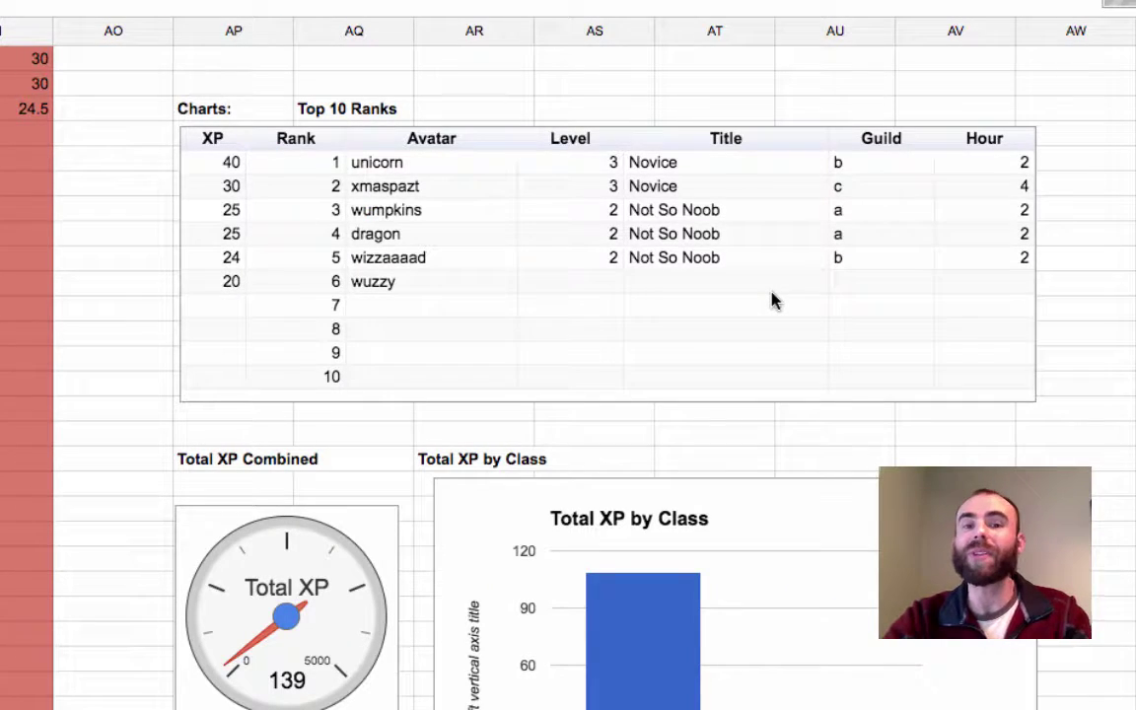
scroll(746, 327, down, 1)
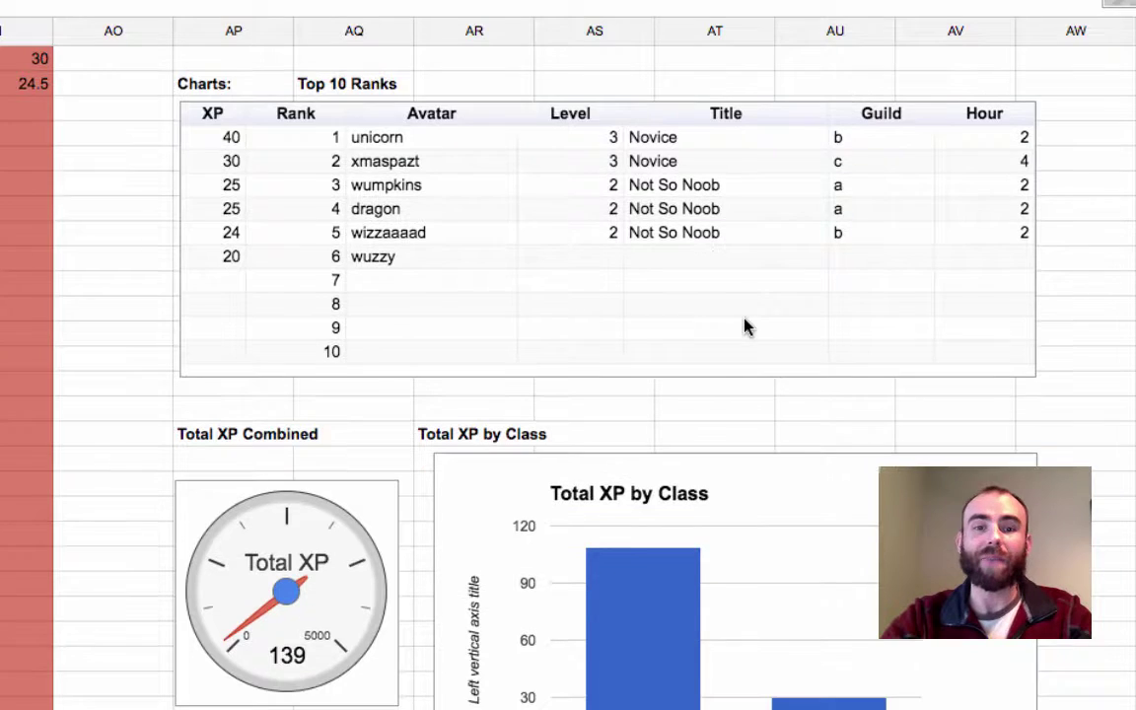
scroll(747, 327, down, 3)
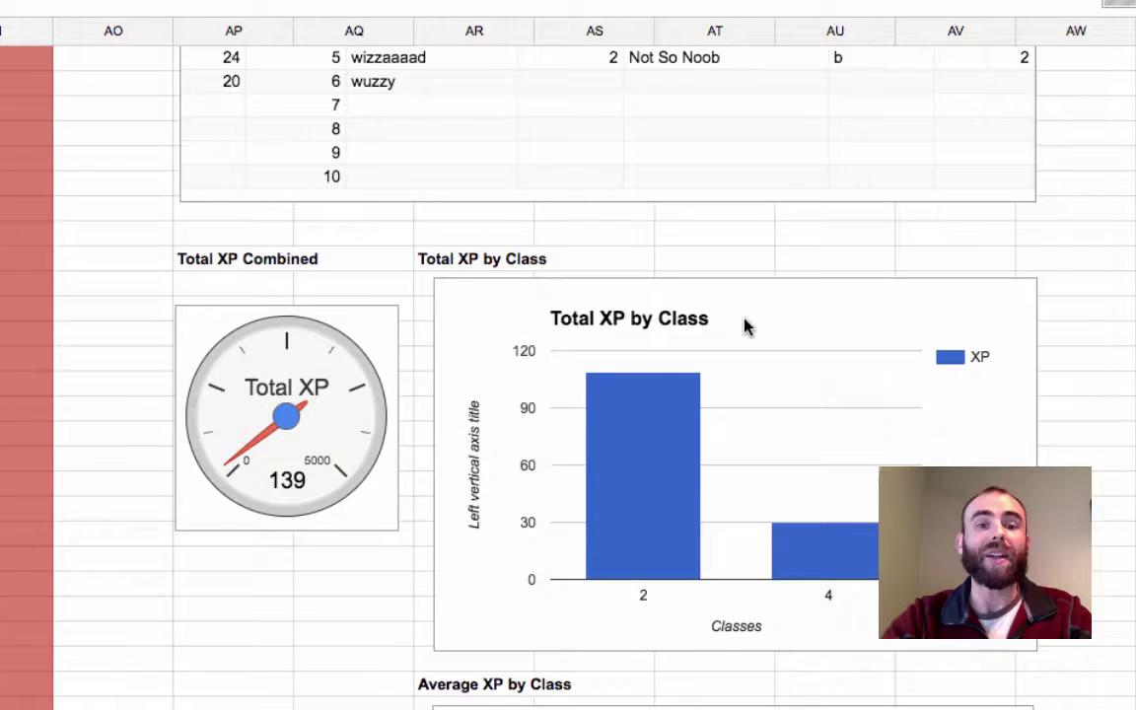
scroll(252, 412, down, 1)
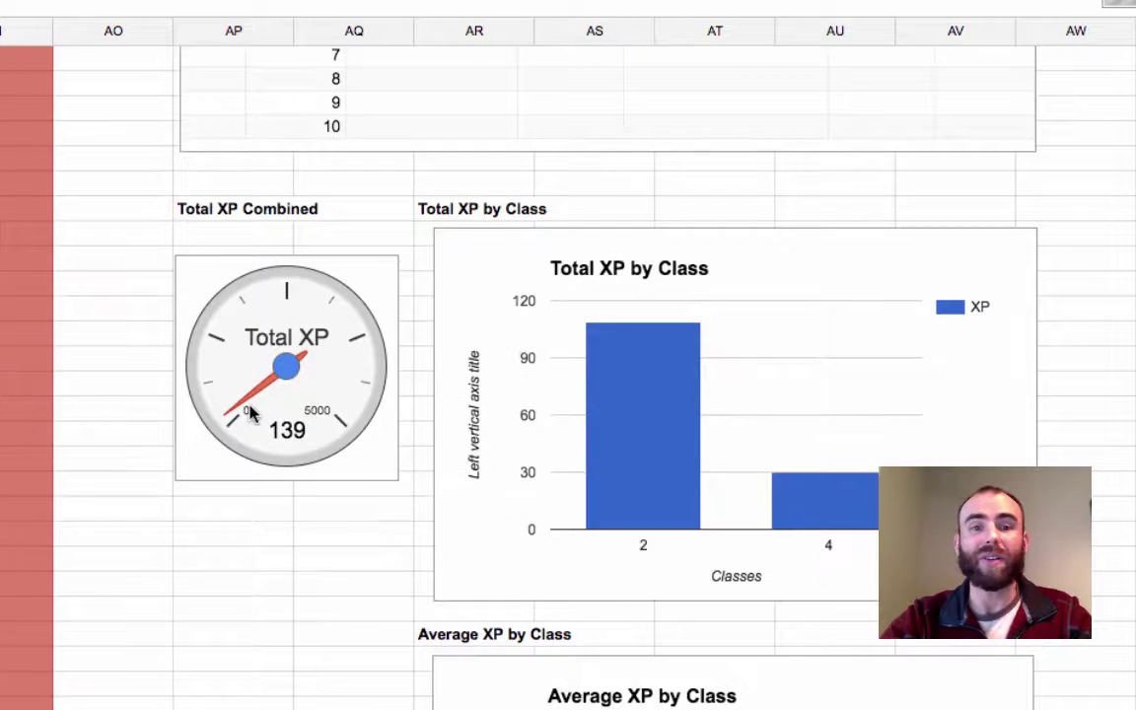
scroll(533, 482, down, 10)
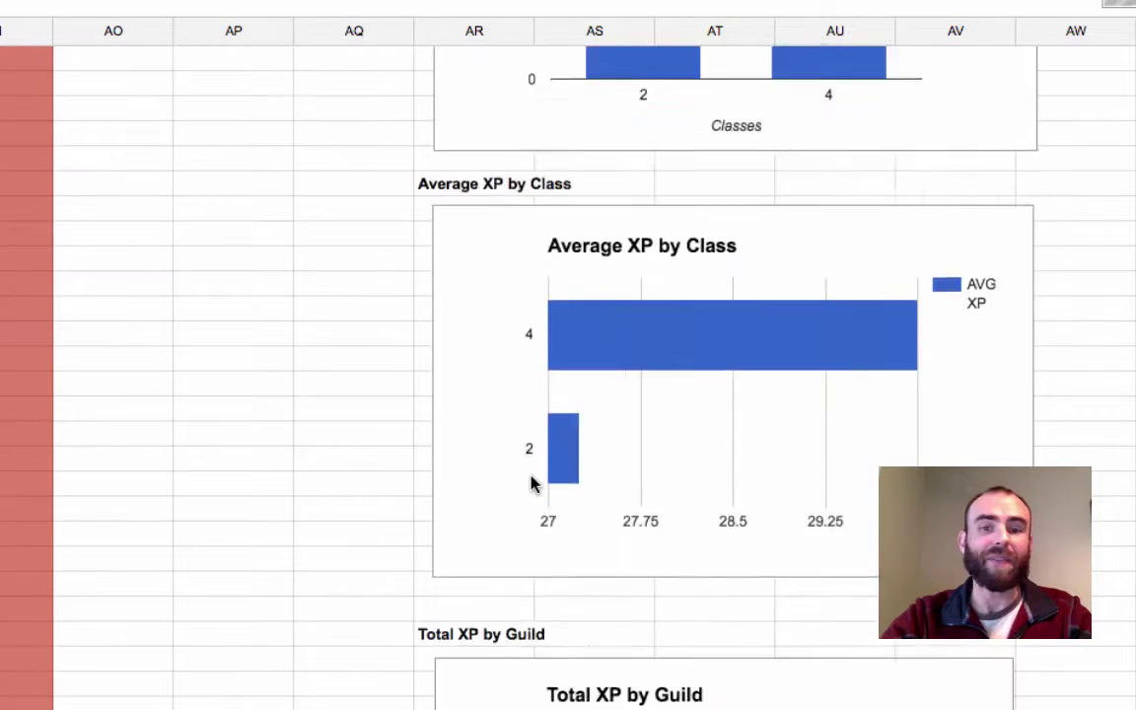
scroll(533, 482, down, 8)
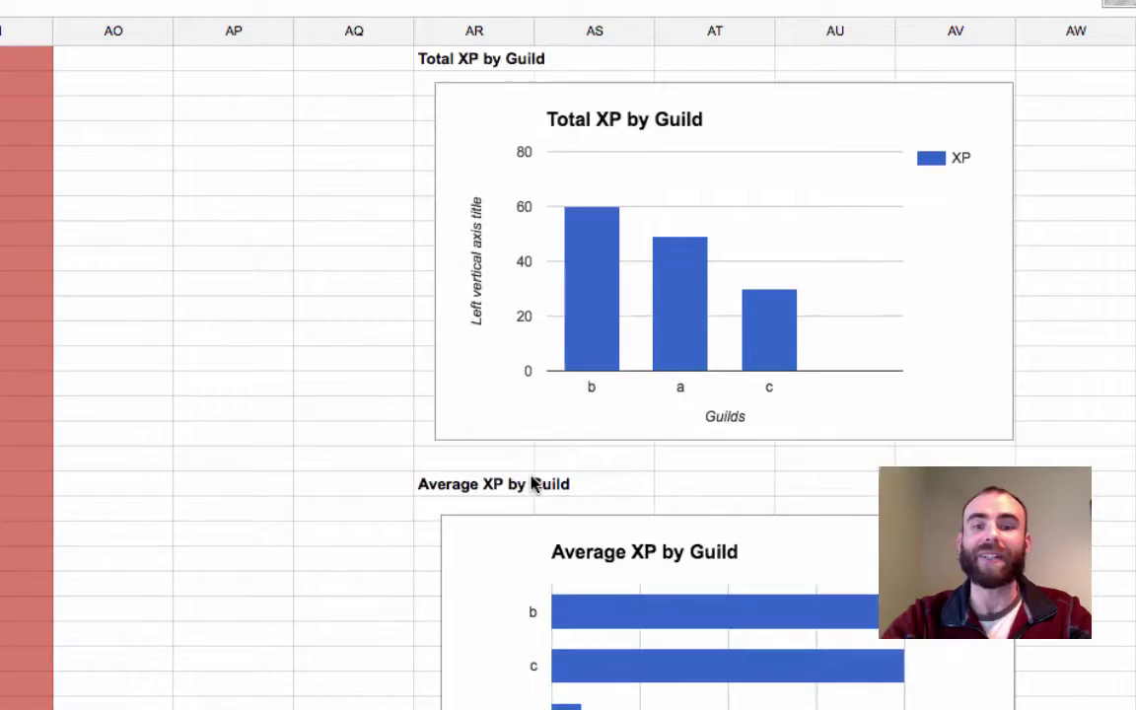
scroll(533, 482, down, 4)
scroll(531, 484, up, 20)
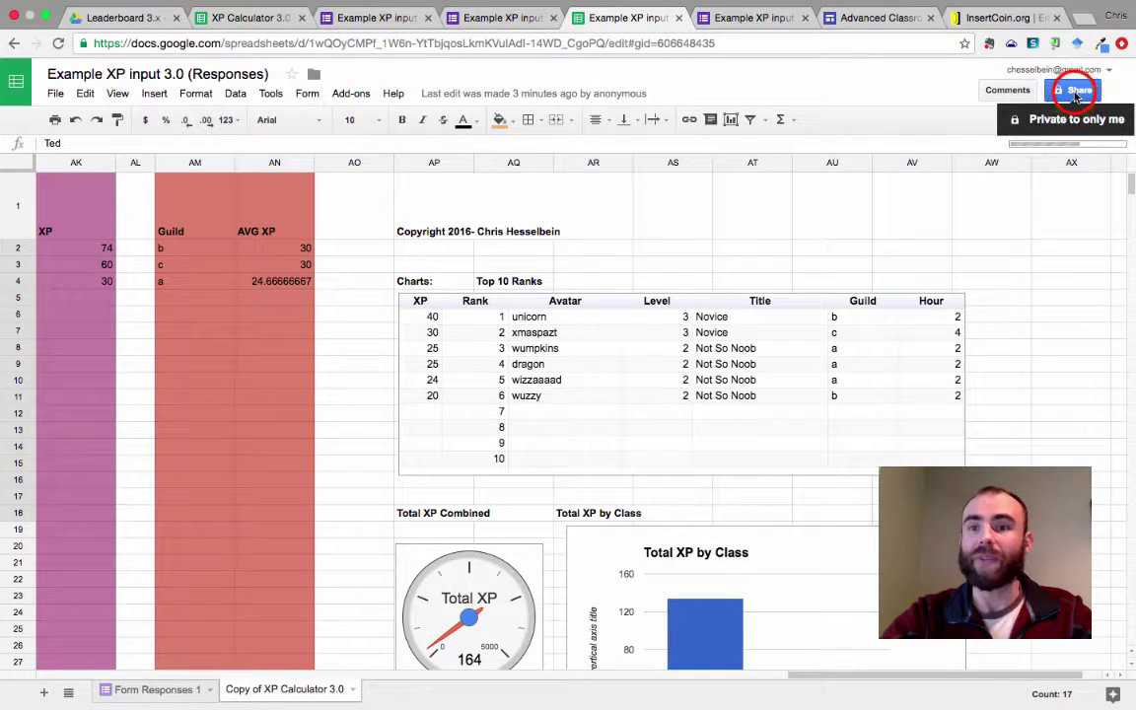
- Change the Example XP input 3.0 (Responses) link sharing to 'On - Public on the web' and save
click(1077, 91)
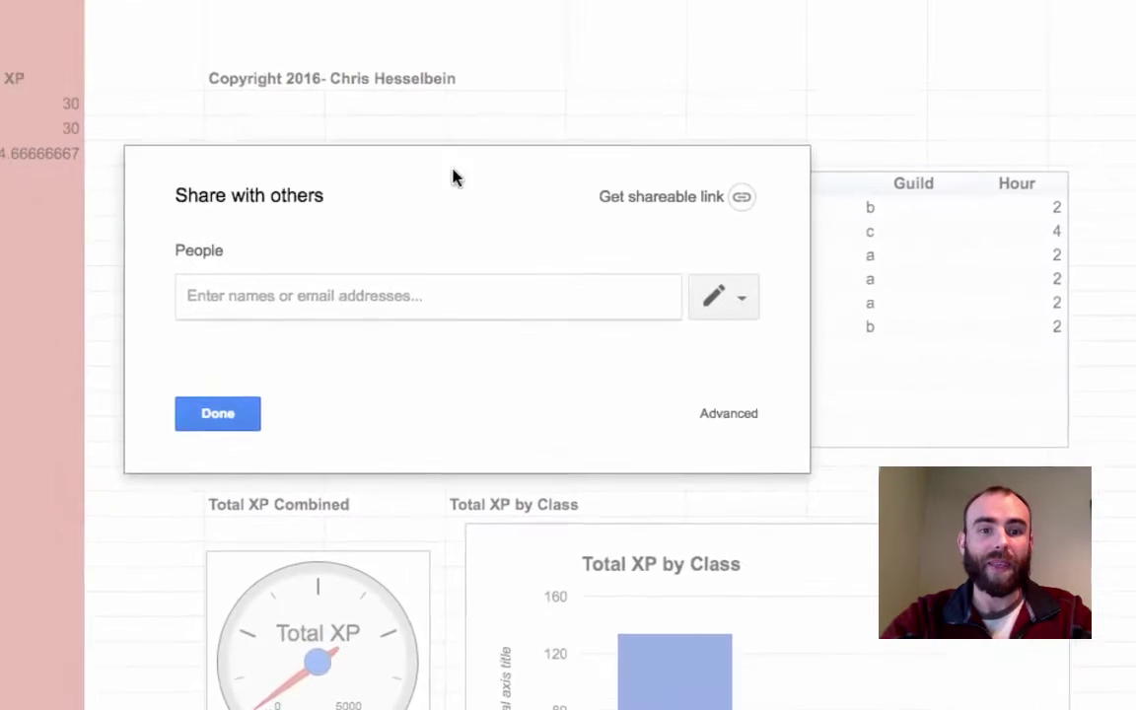
click(752, 445)
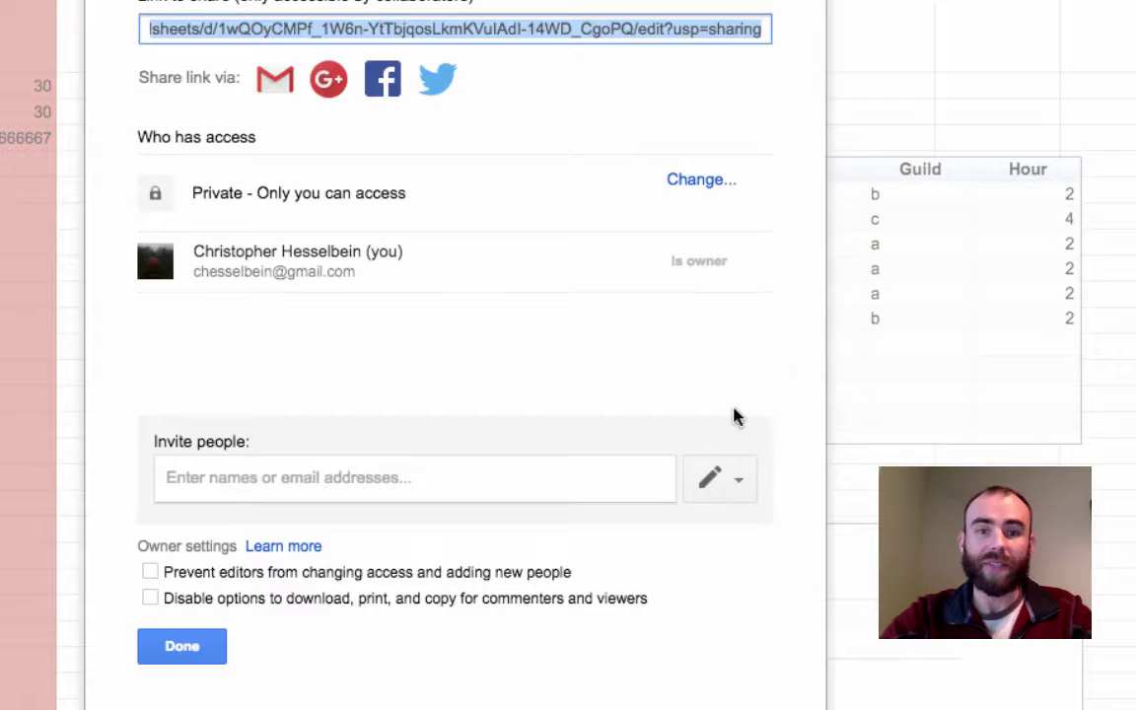
click(702, 183)
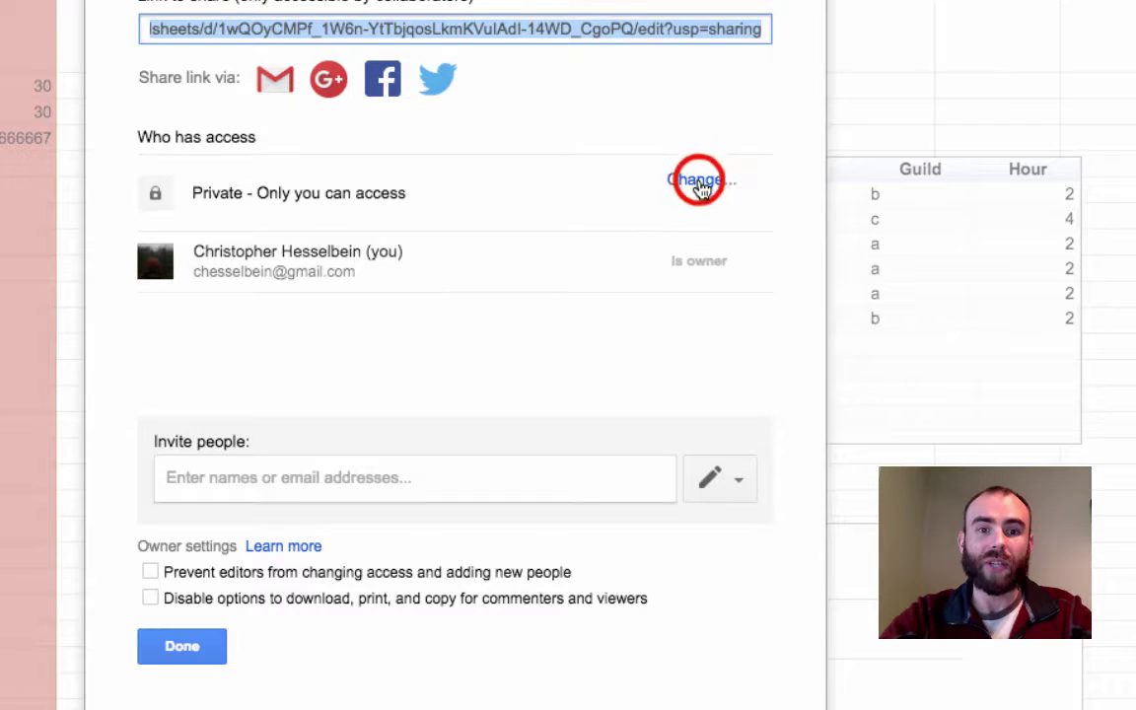
click(184, 192)
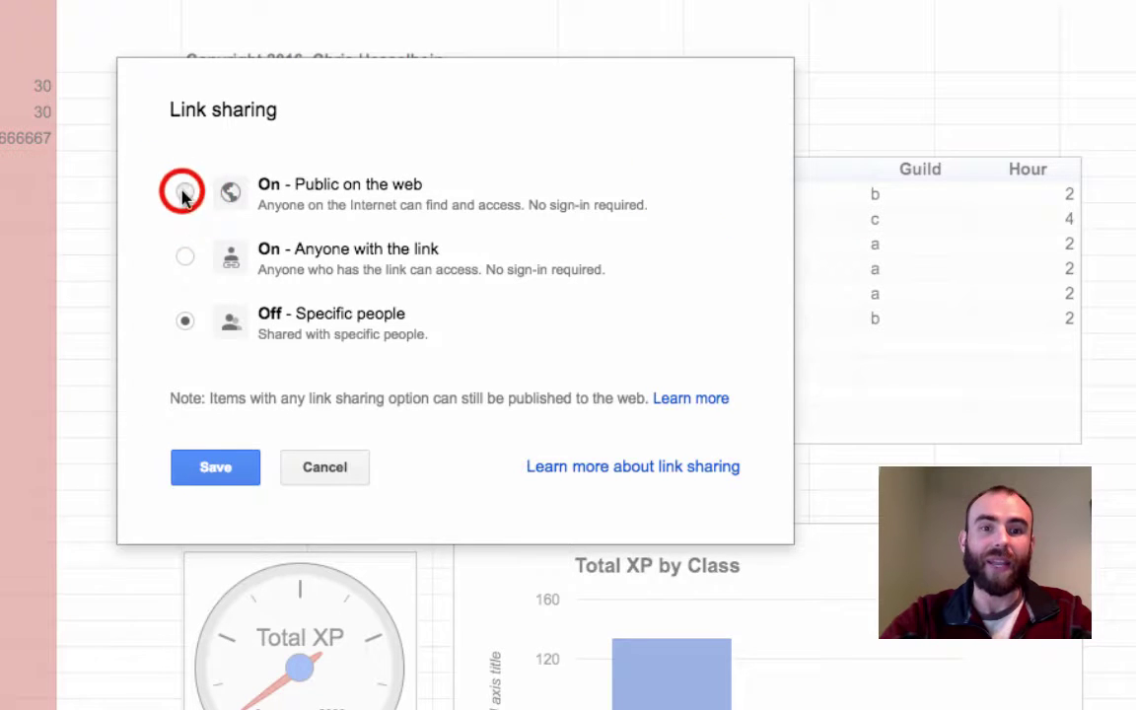
click(231, 516)
click(187, 639)
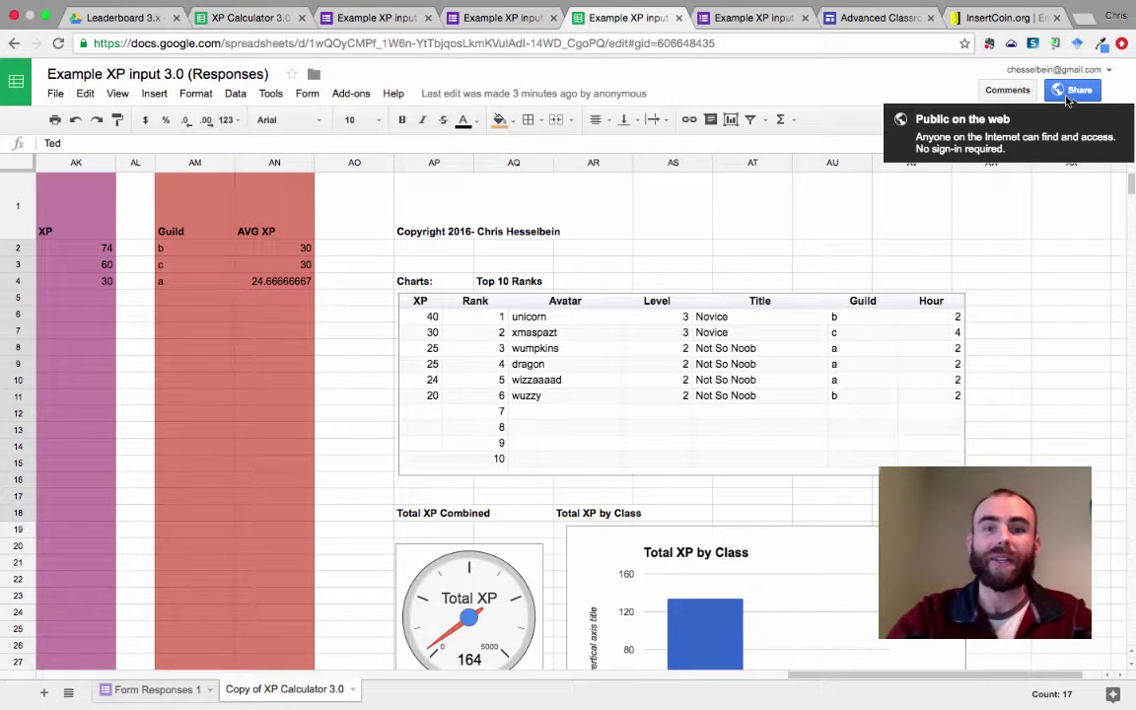
- Return to the Advanced Classroom Leaderboard site editor and scroll below the leaderboard table
click(858, 20)
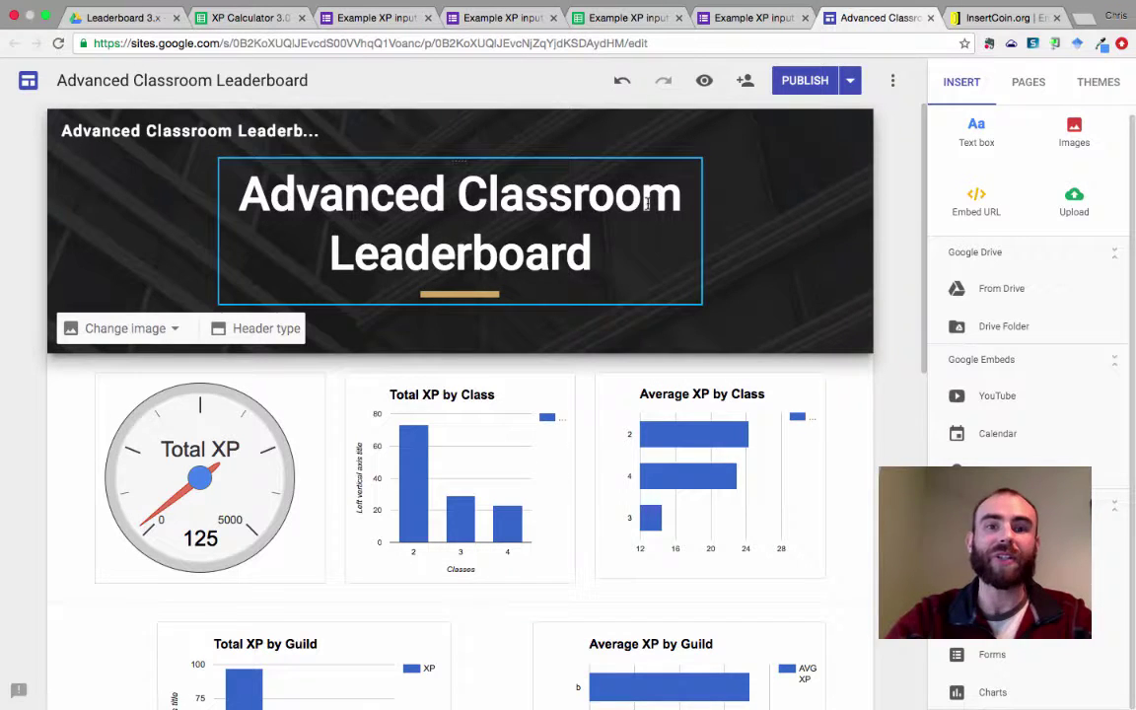
scroll(667, 277, down, 2)
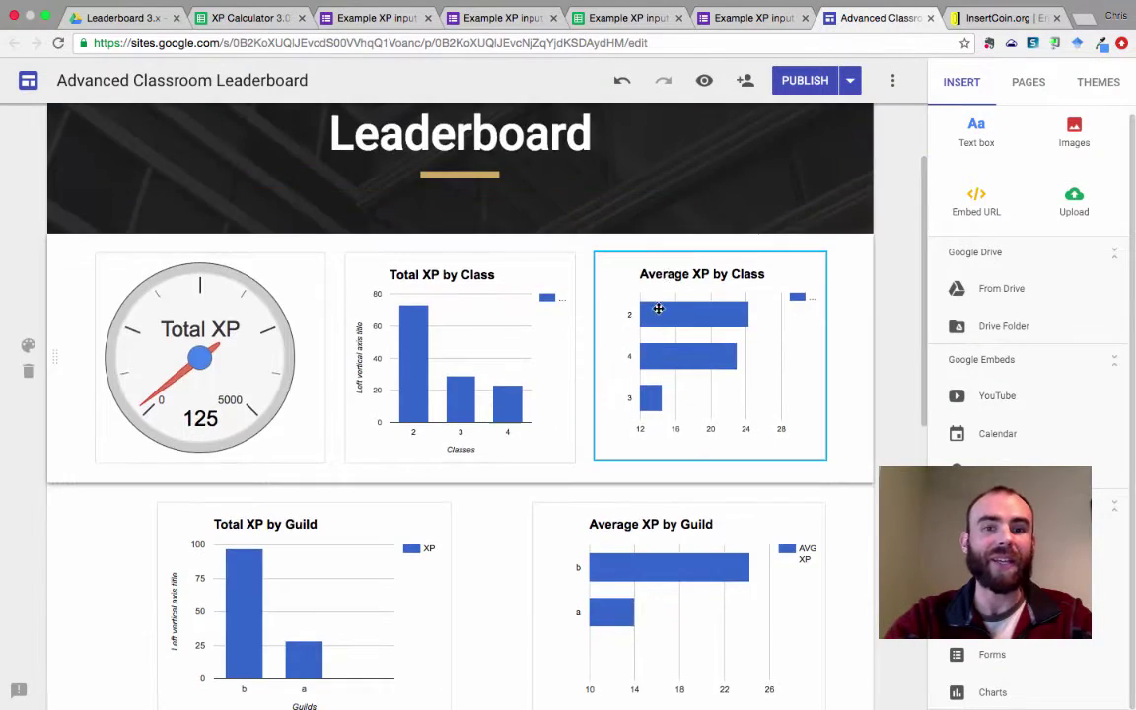
scroll(581, 413, down, 5)
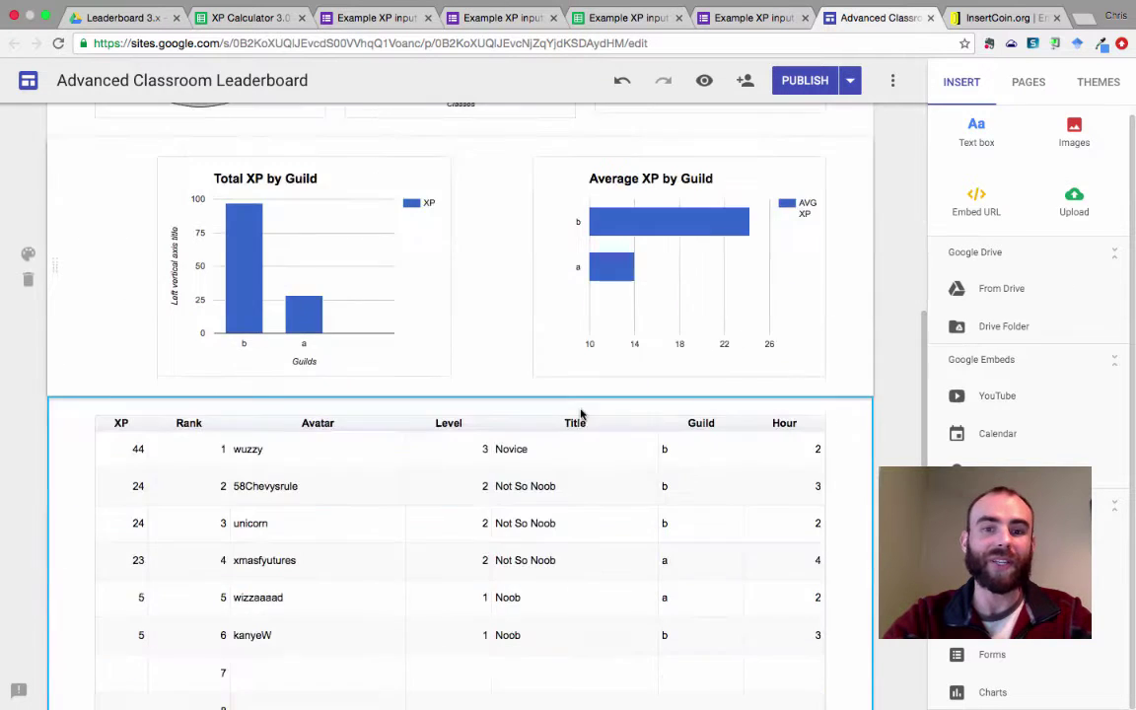
scroll(581, 414, down, 3)
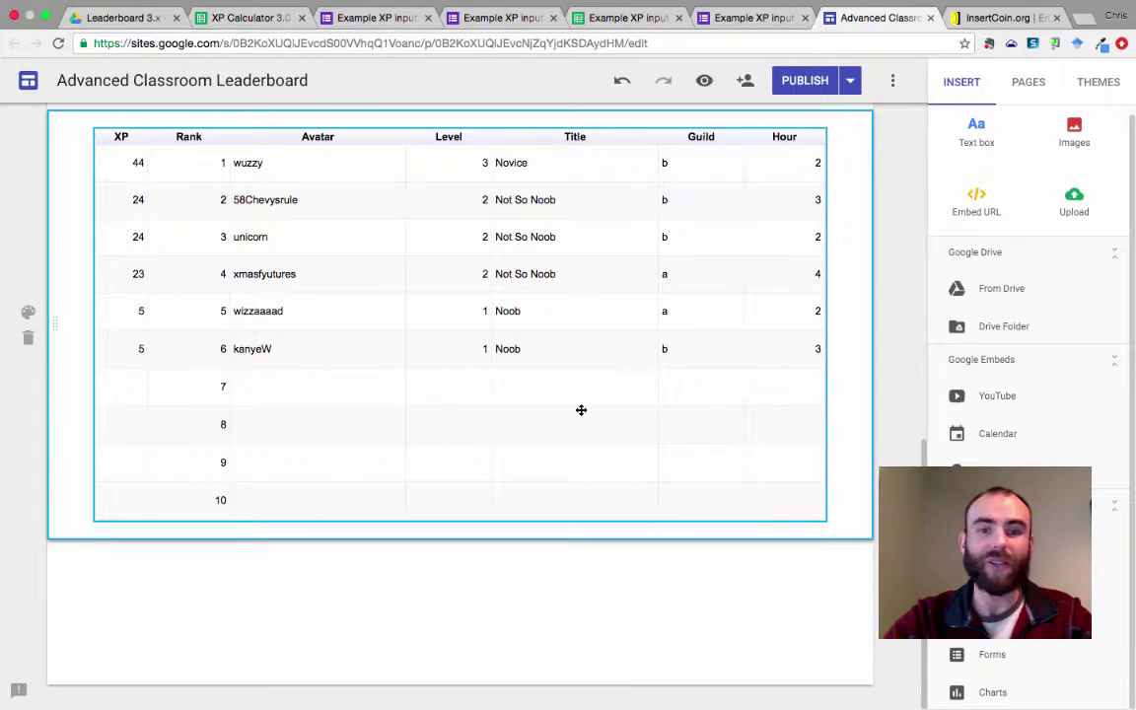
- Insert the Total XP by Guild chart from the Example XP input 3.0 spreadsheet
click(968, 693)
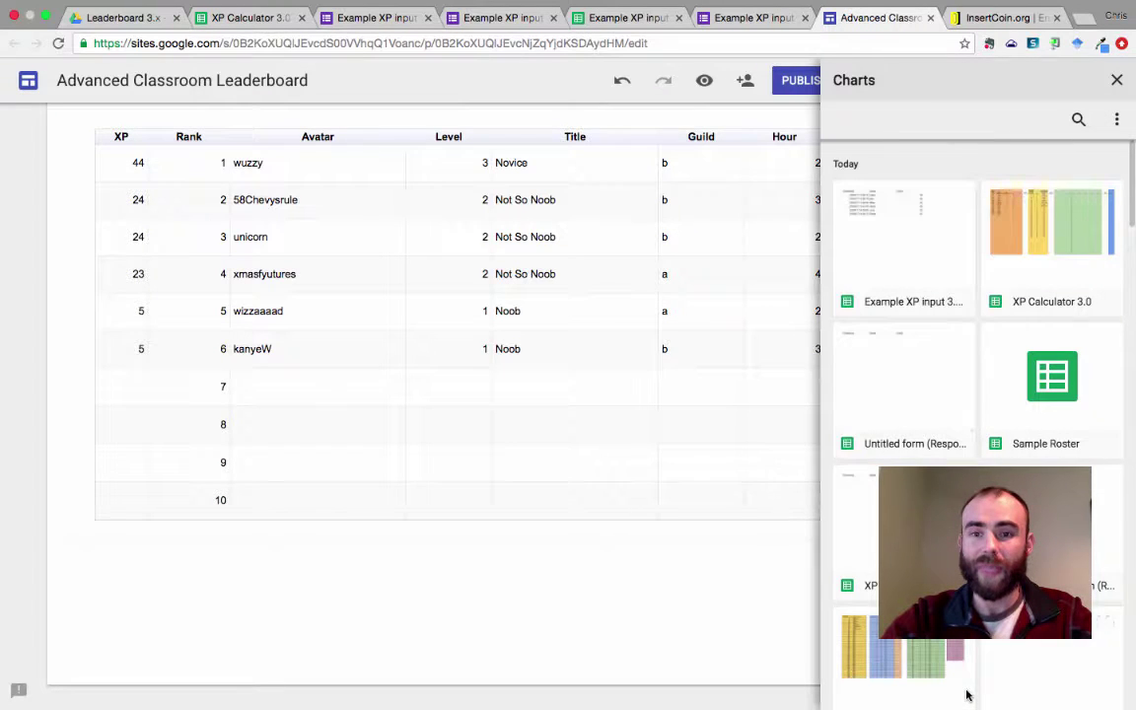
click(892, 254)
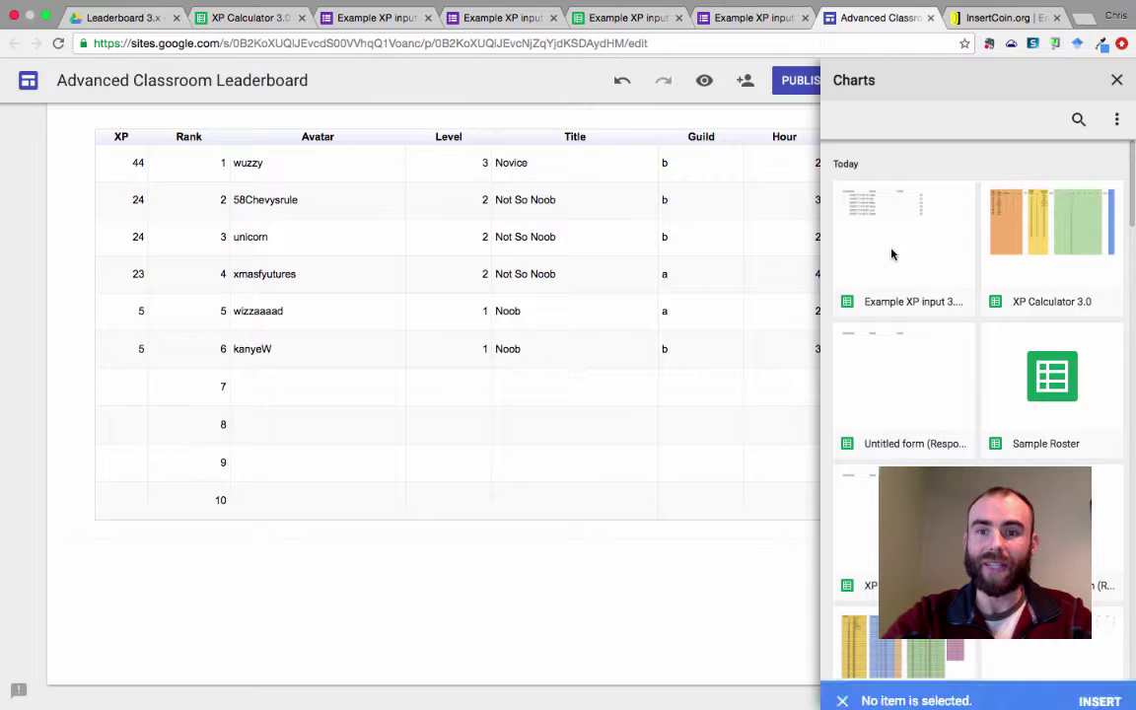
click(892, 255)
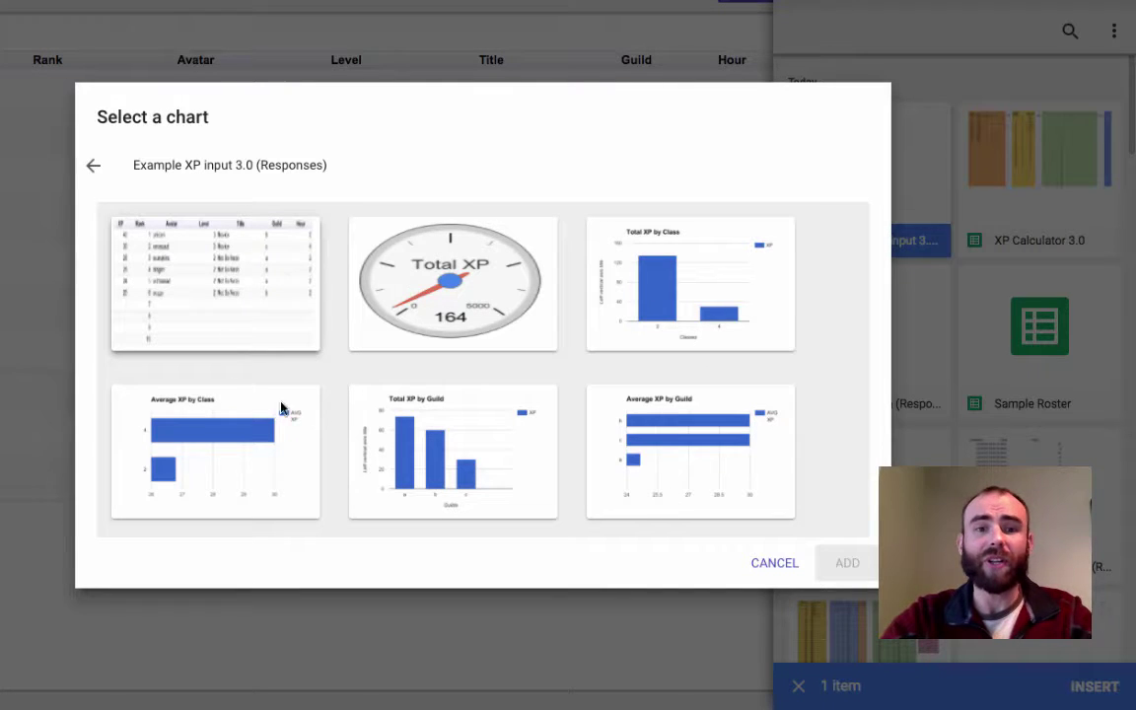
click(473, 444)
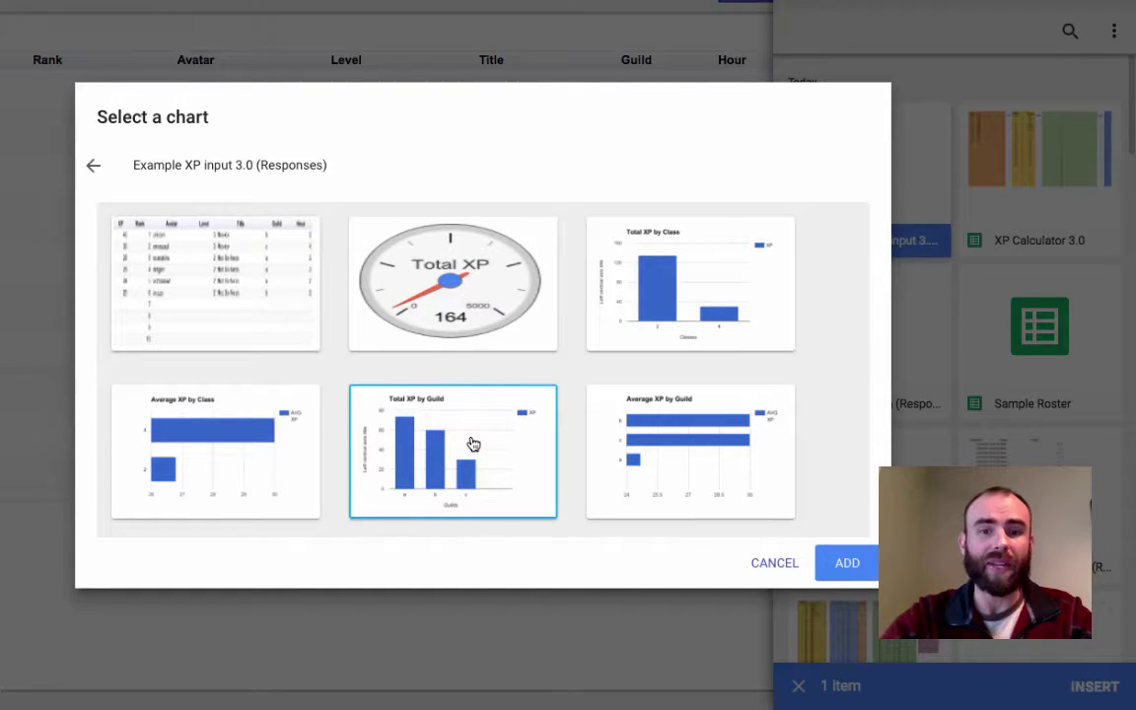
click(840, 563)
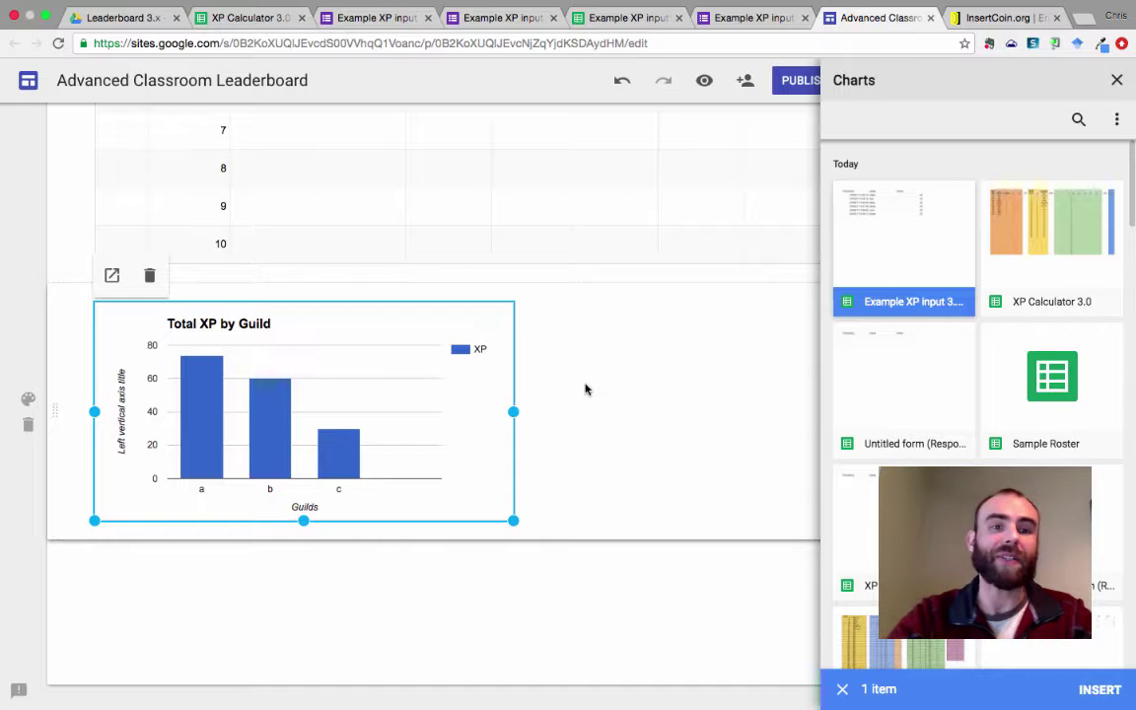
scroll(586, 388, up, 10)
scroll(586, 387, up, 5)
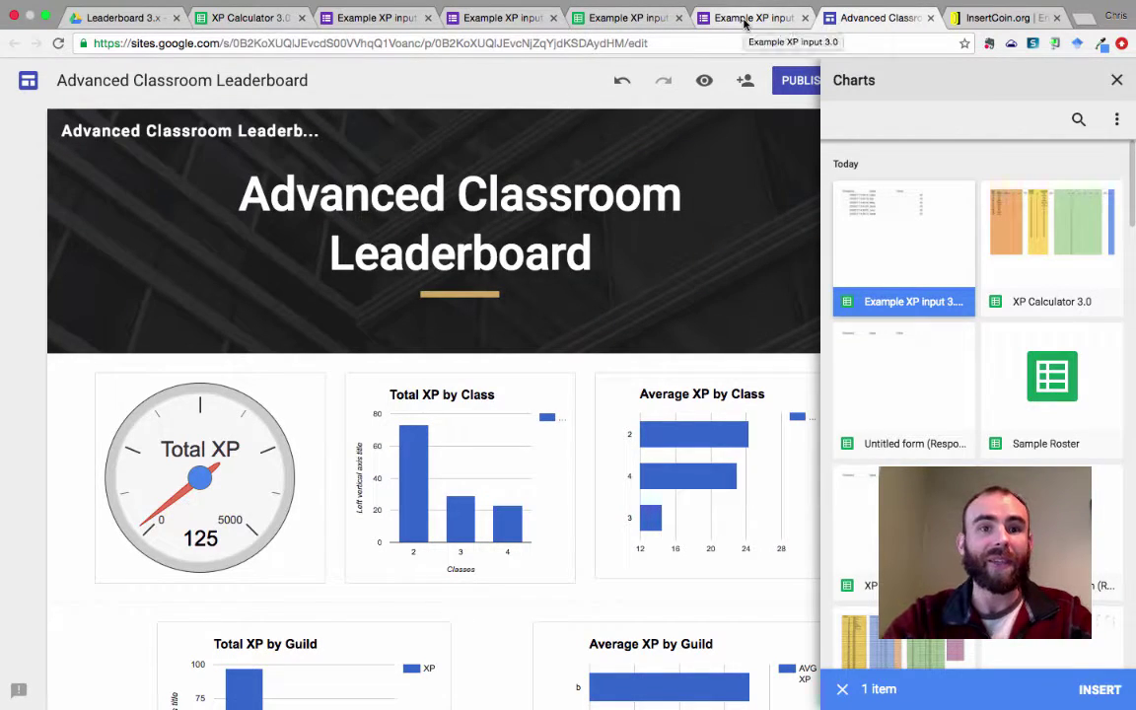
click(378, 17)
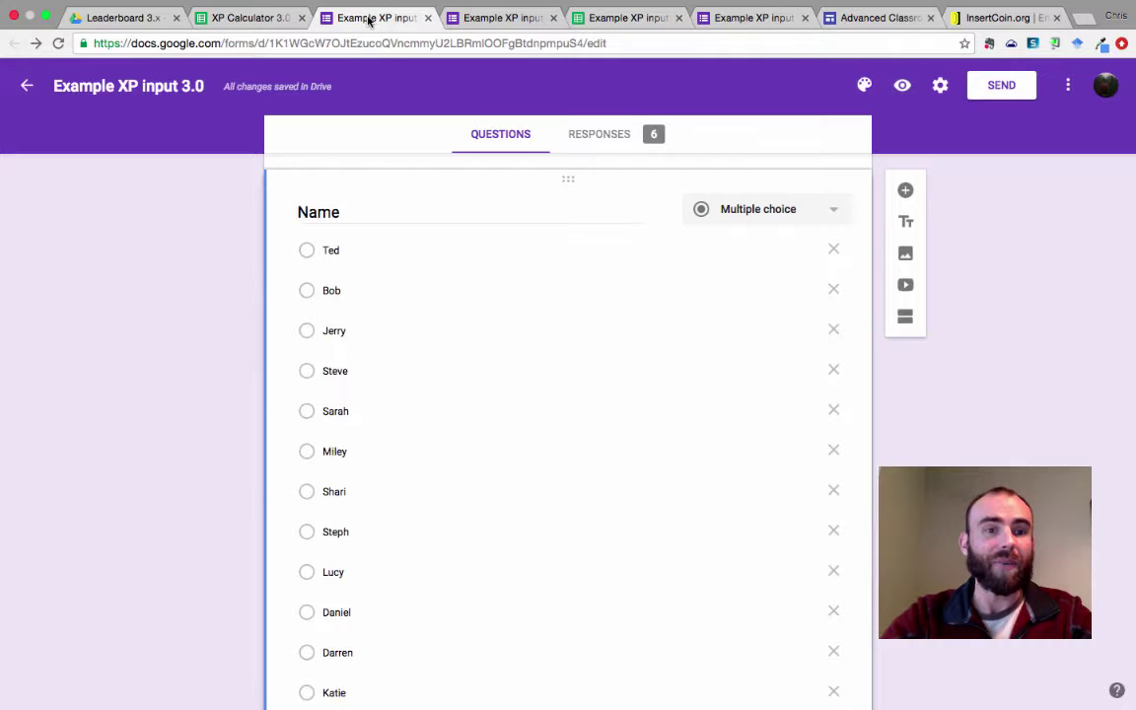
click(612, 34)
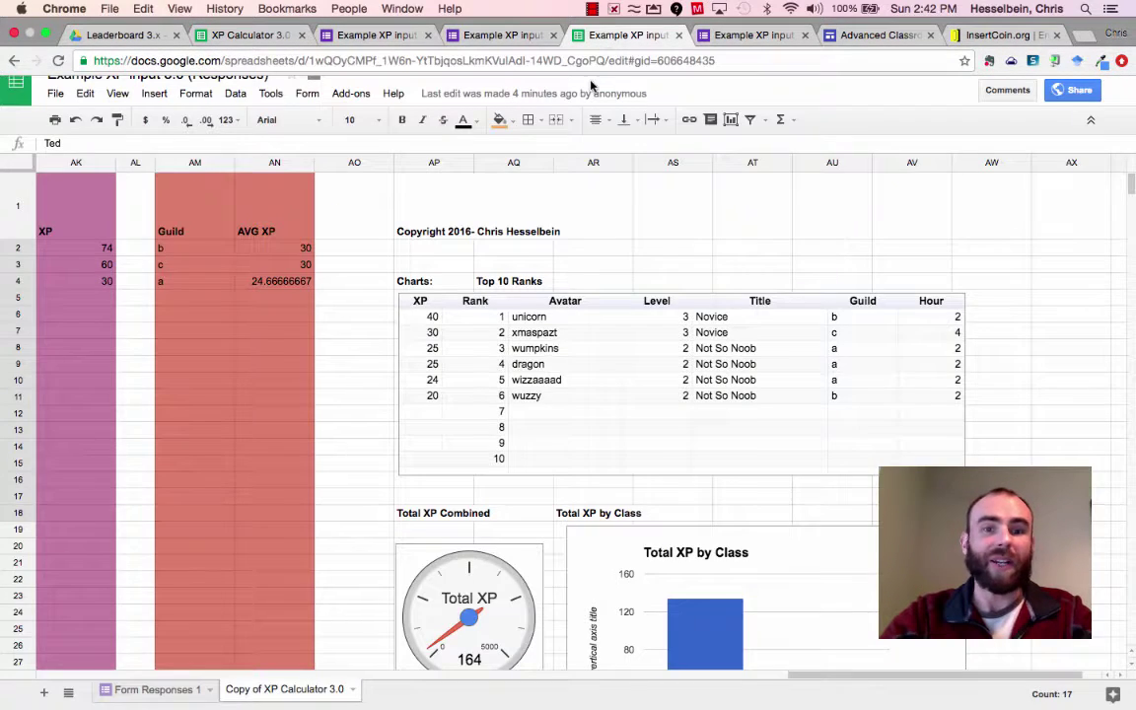
scroll(451, 397, left, 15)
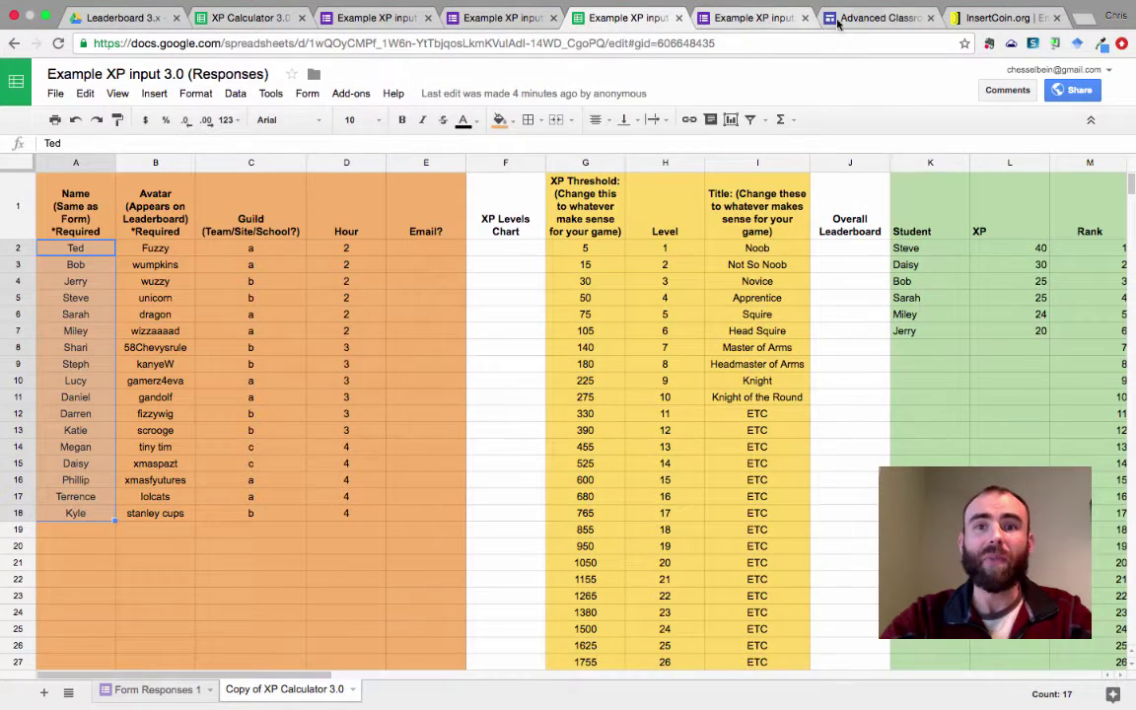
click(881, 17)
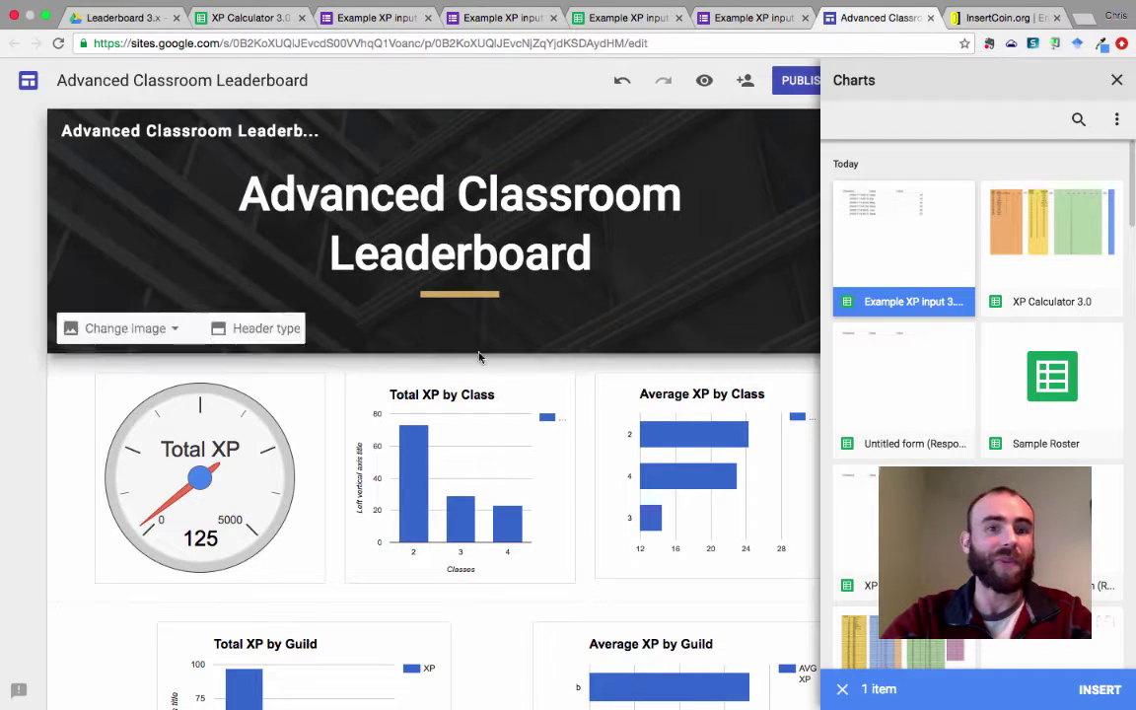
scroll(421, 424, down, 2)
scroll(422, 424, up, 2)
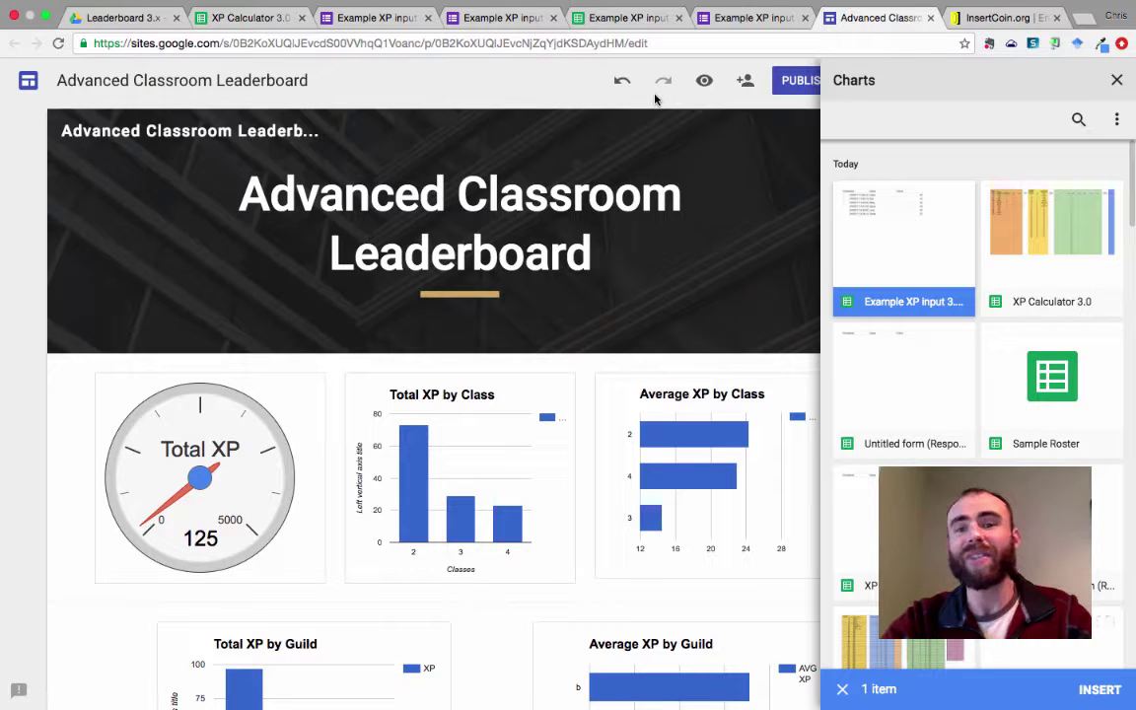
click(602, 18)
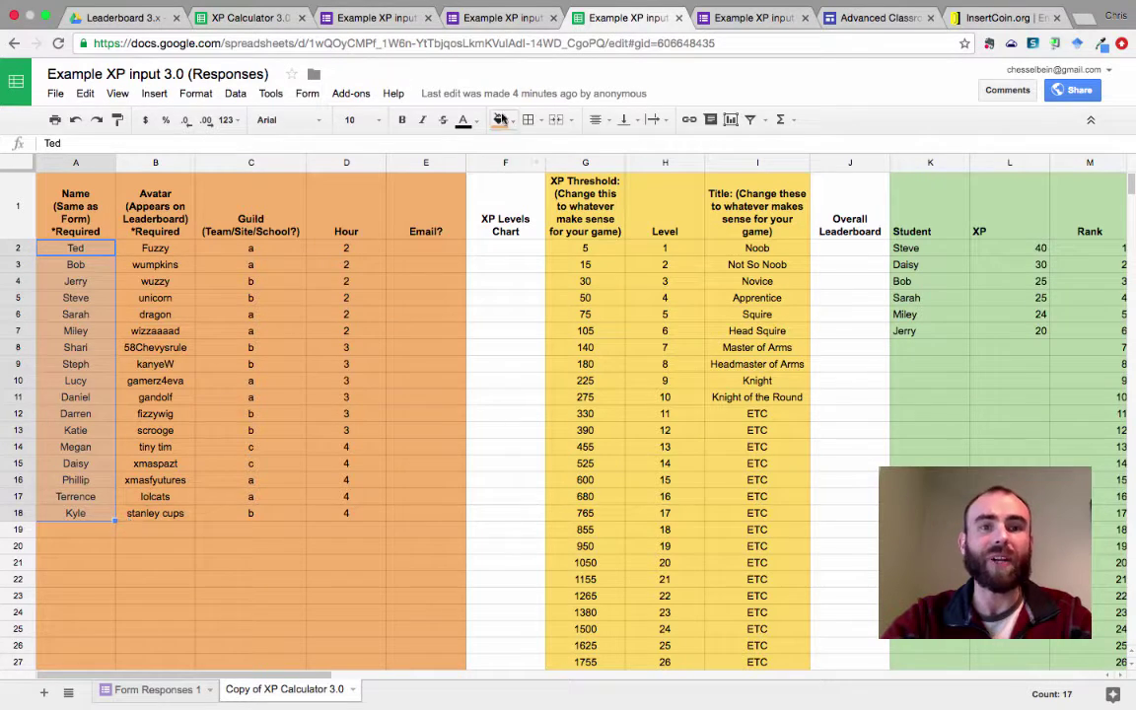
click(370, 18)
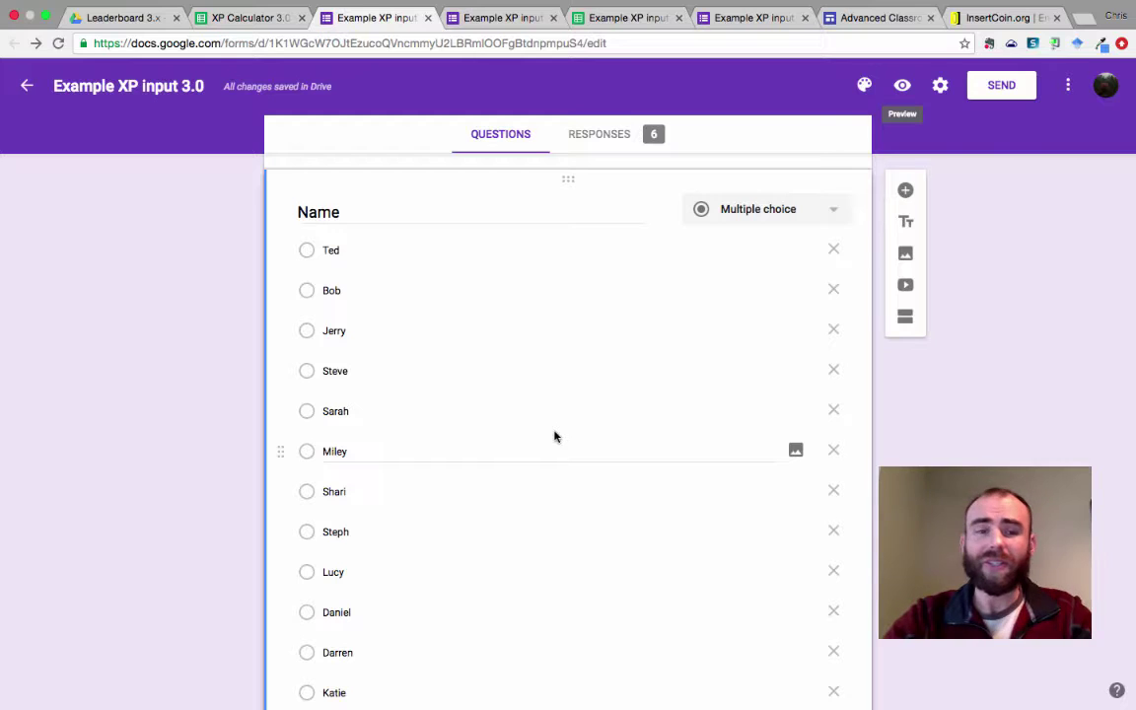
- Switch to the InsertCoin.org site and browse its navigation and article grid
click(1000, 20)
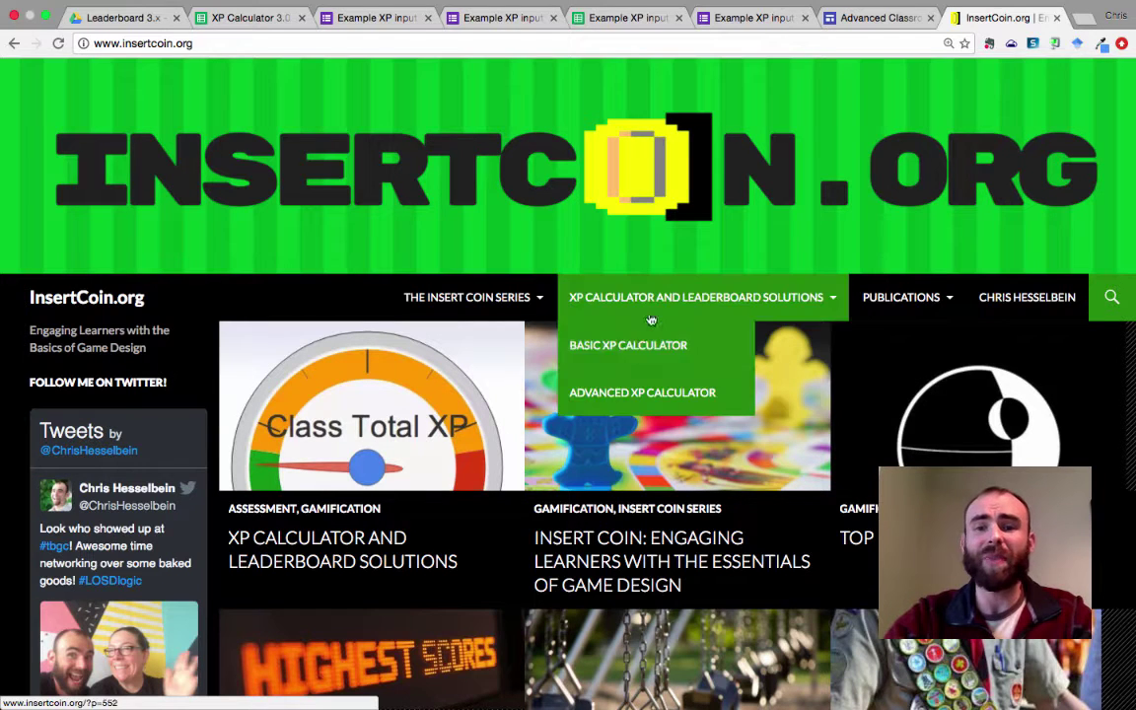
scroll(544, 388, down, 1)
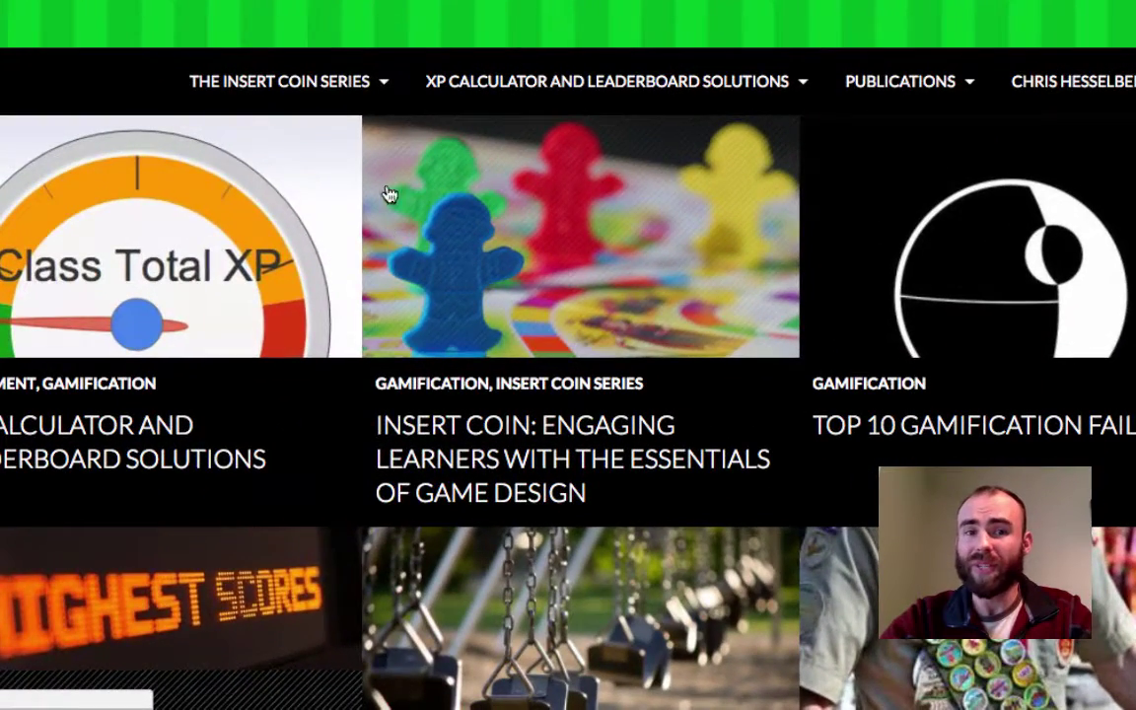
mouse_move(375, 99)
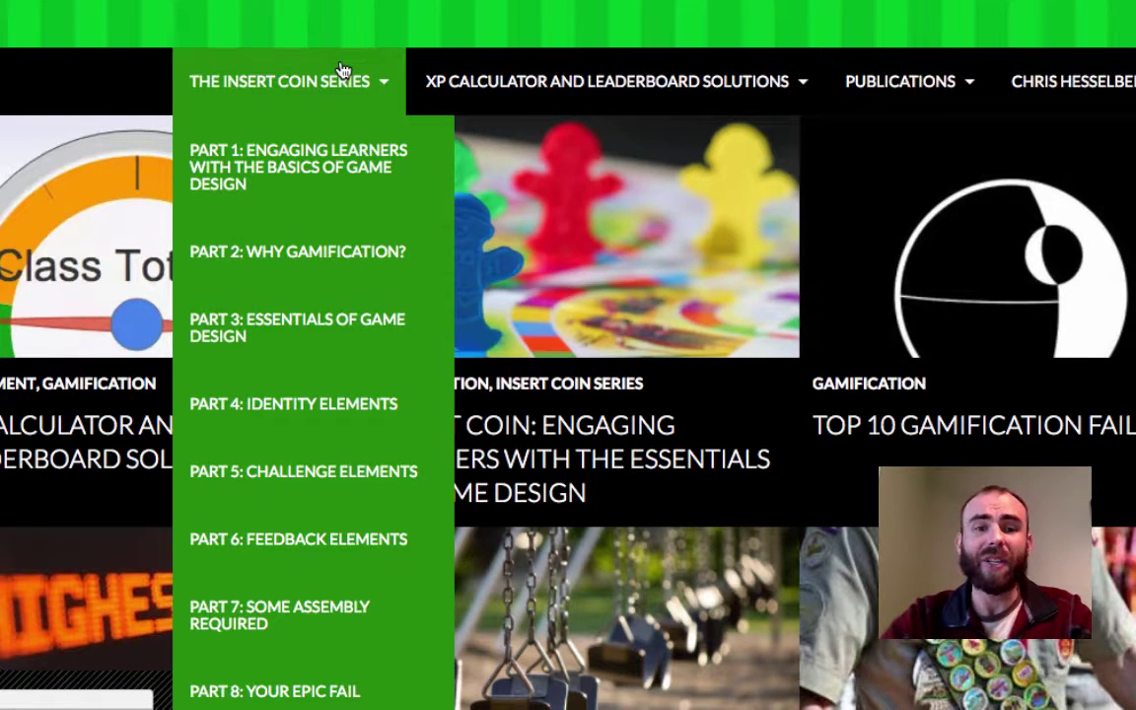
scroll(145, 84, down, 3)
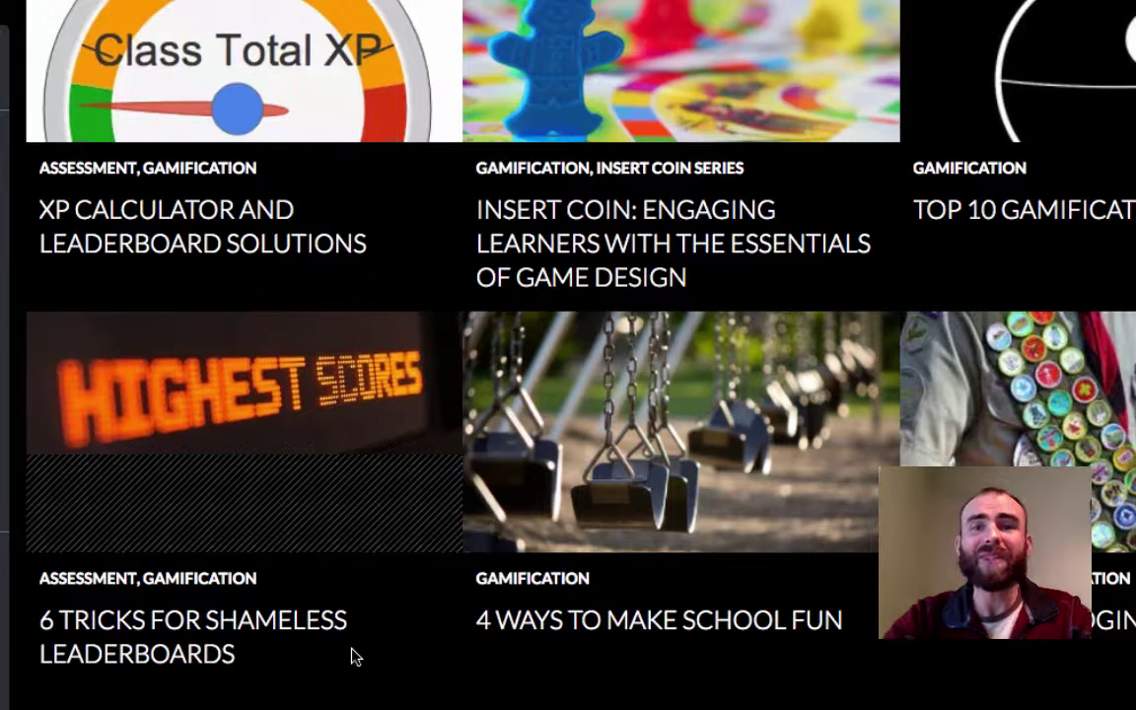
scroll(355, 658, up, 1)
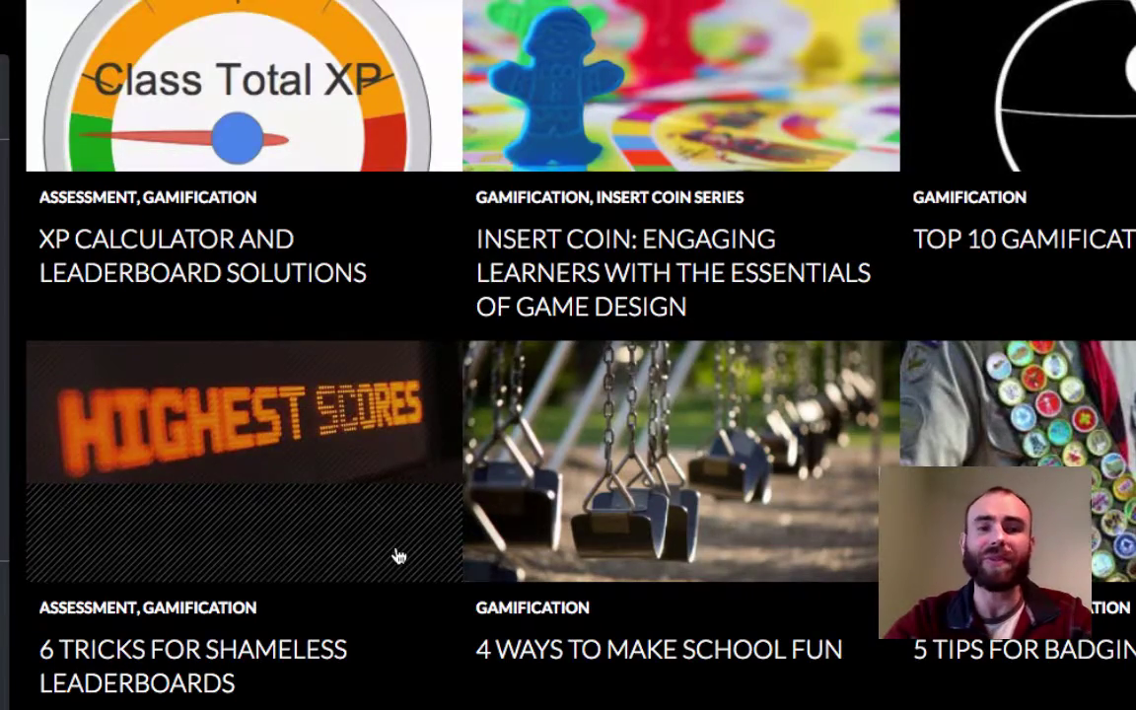
scroll(399, 556, up, 5)
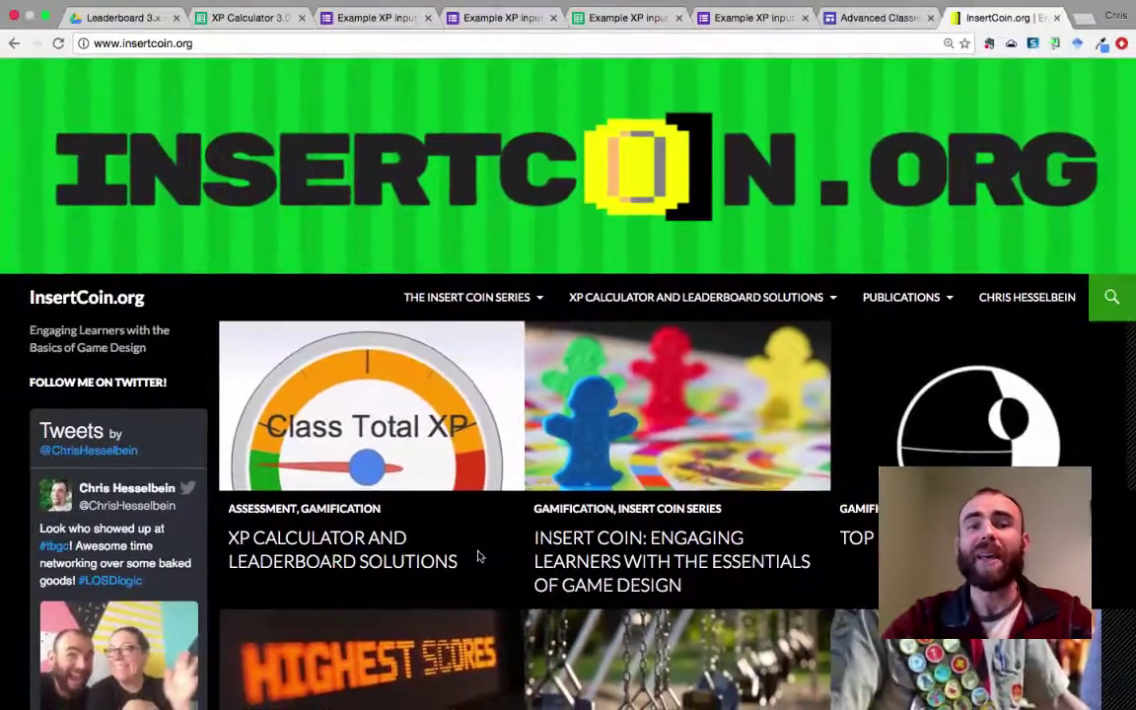